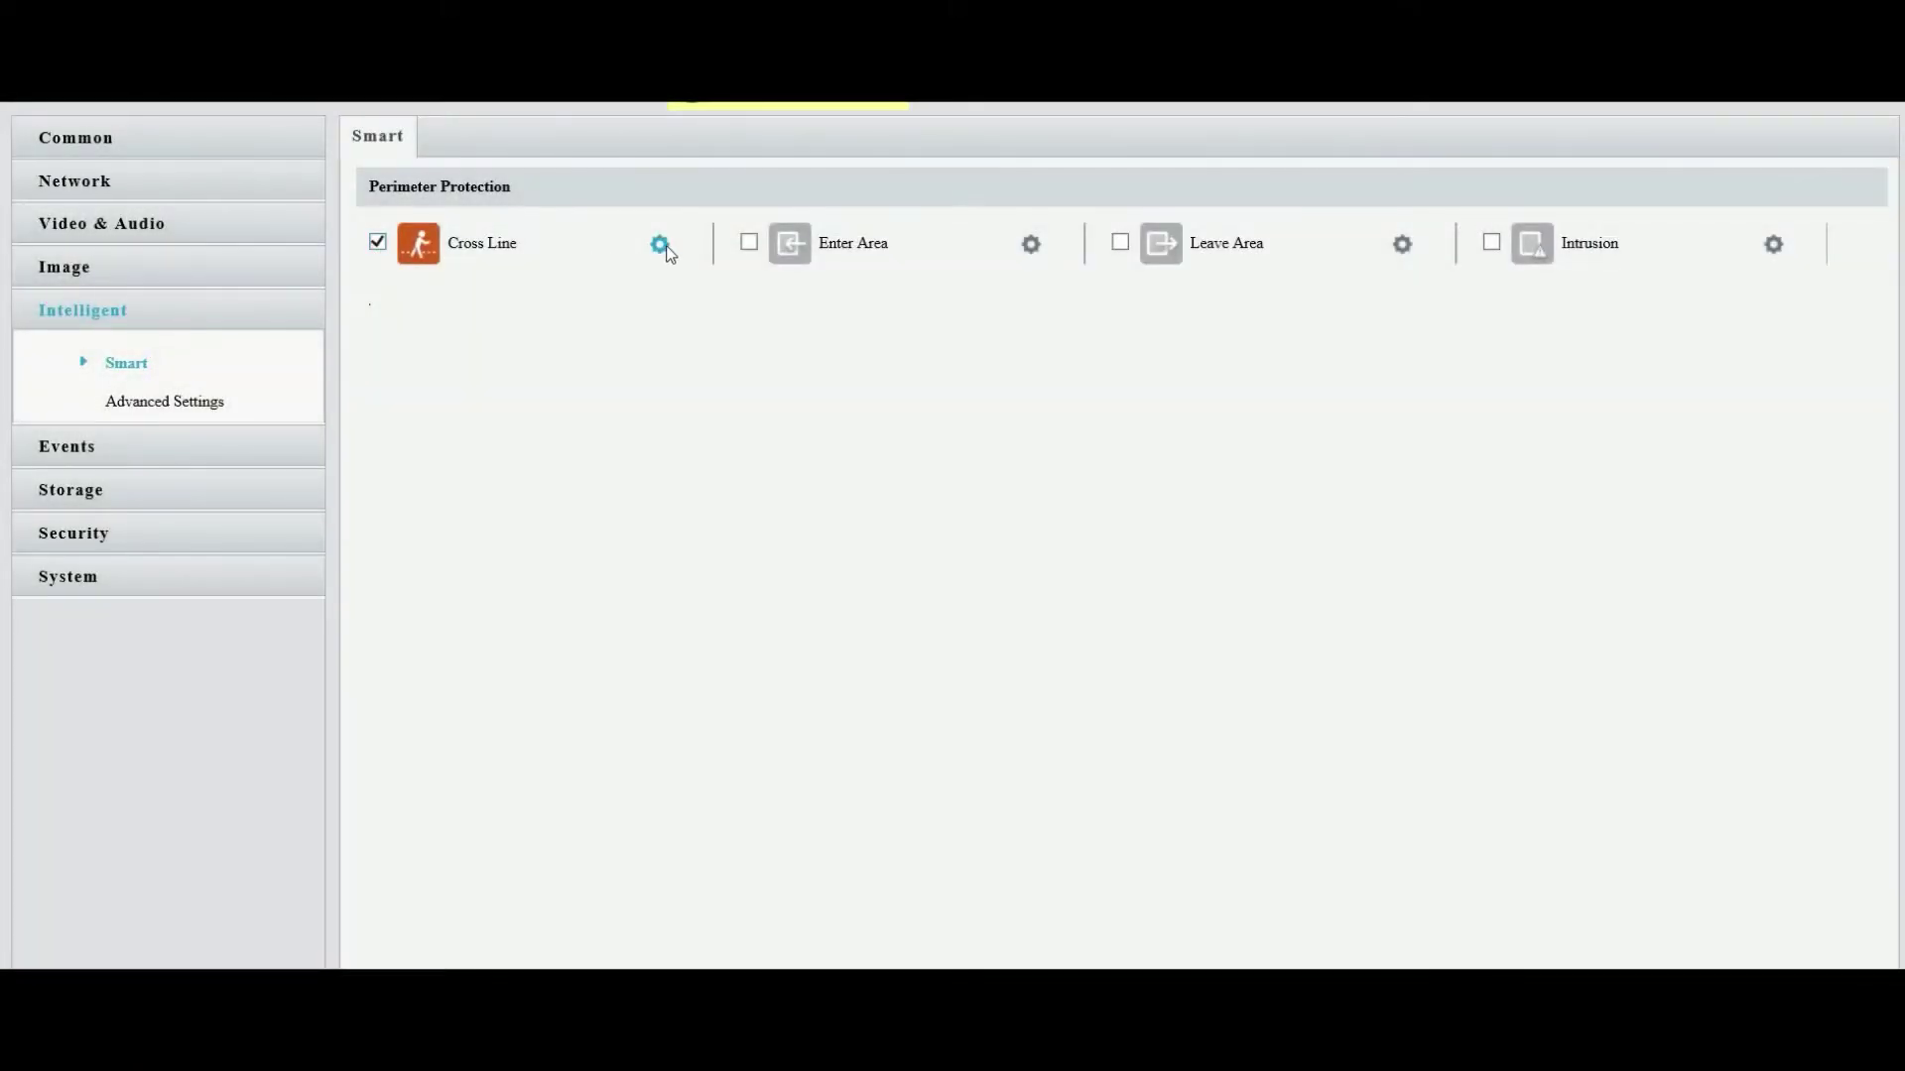
Add cross-line Rule1 and drag its line into a short diagonal across the driveway.
left_click(660, 245)
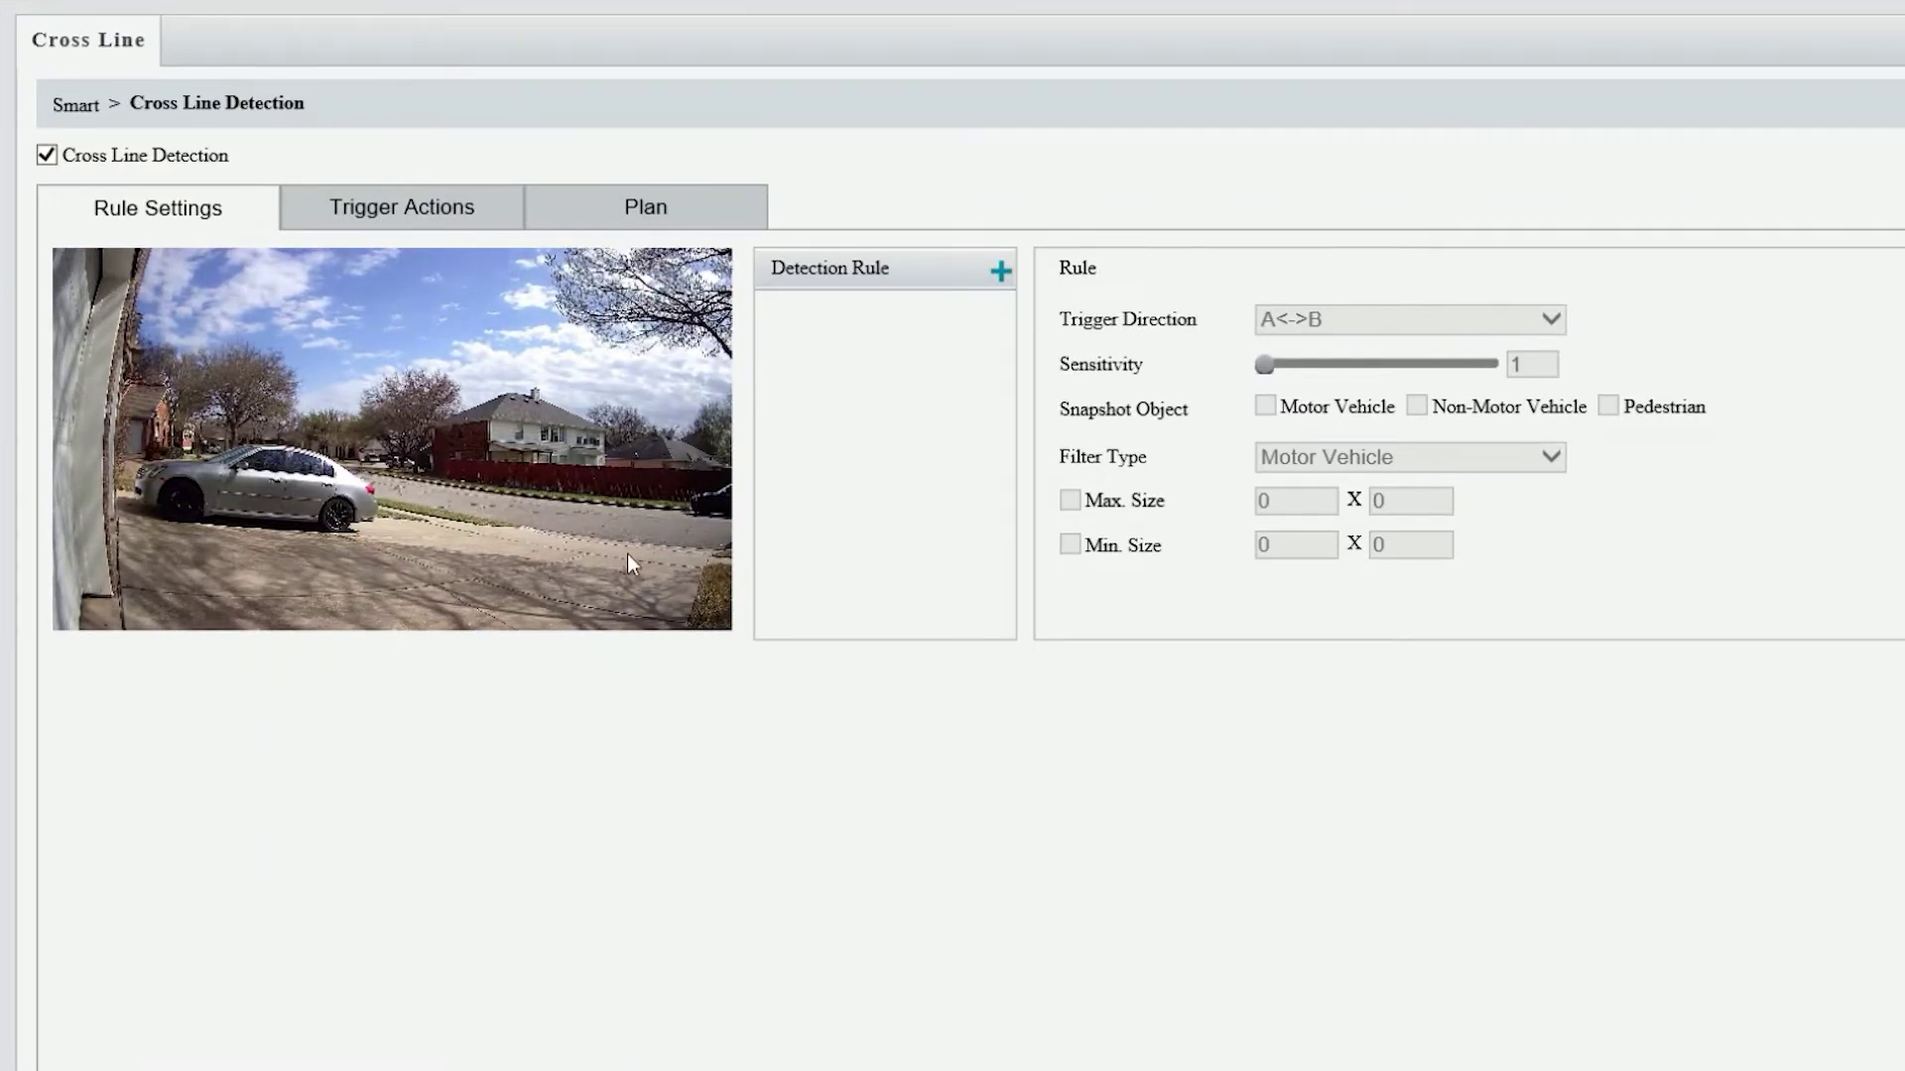
left_click(997, 272)
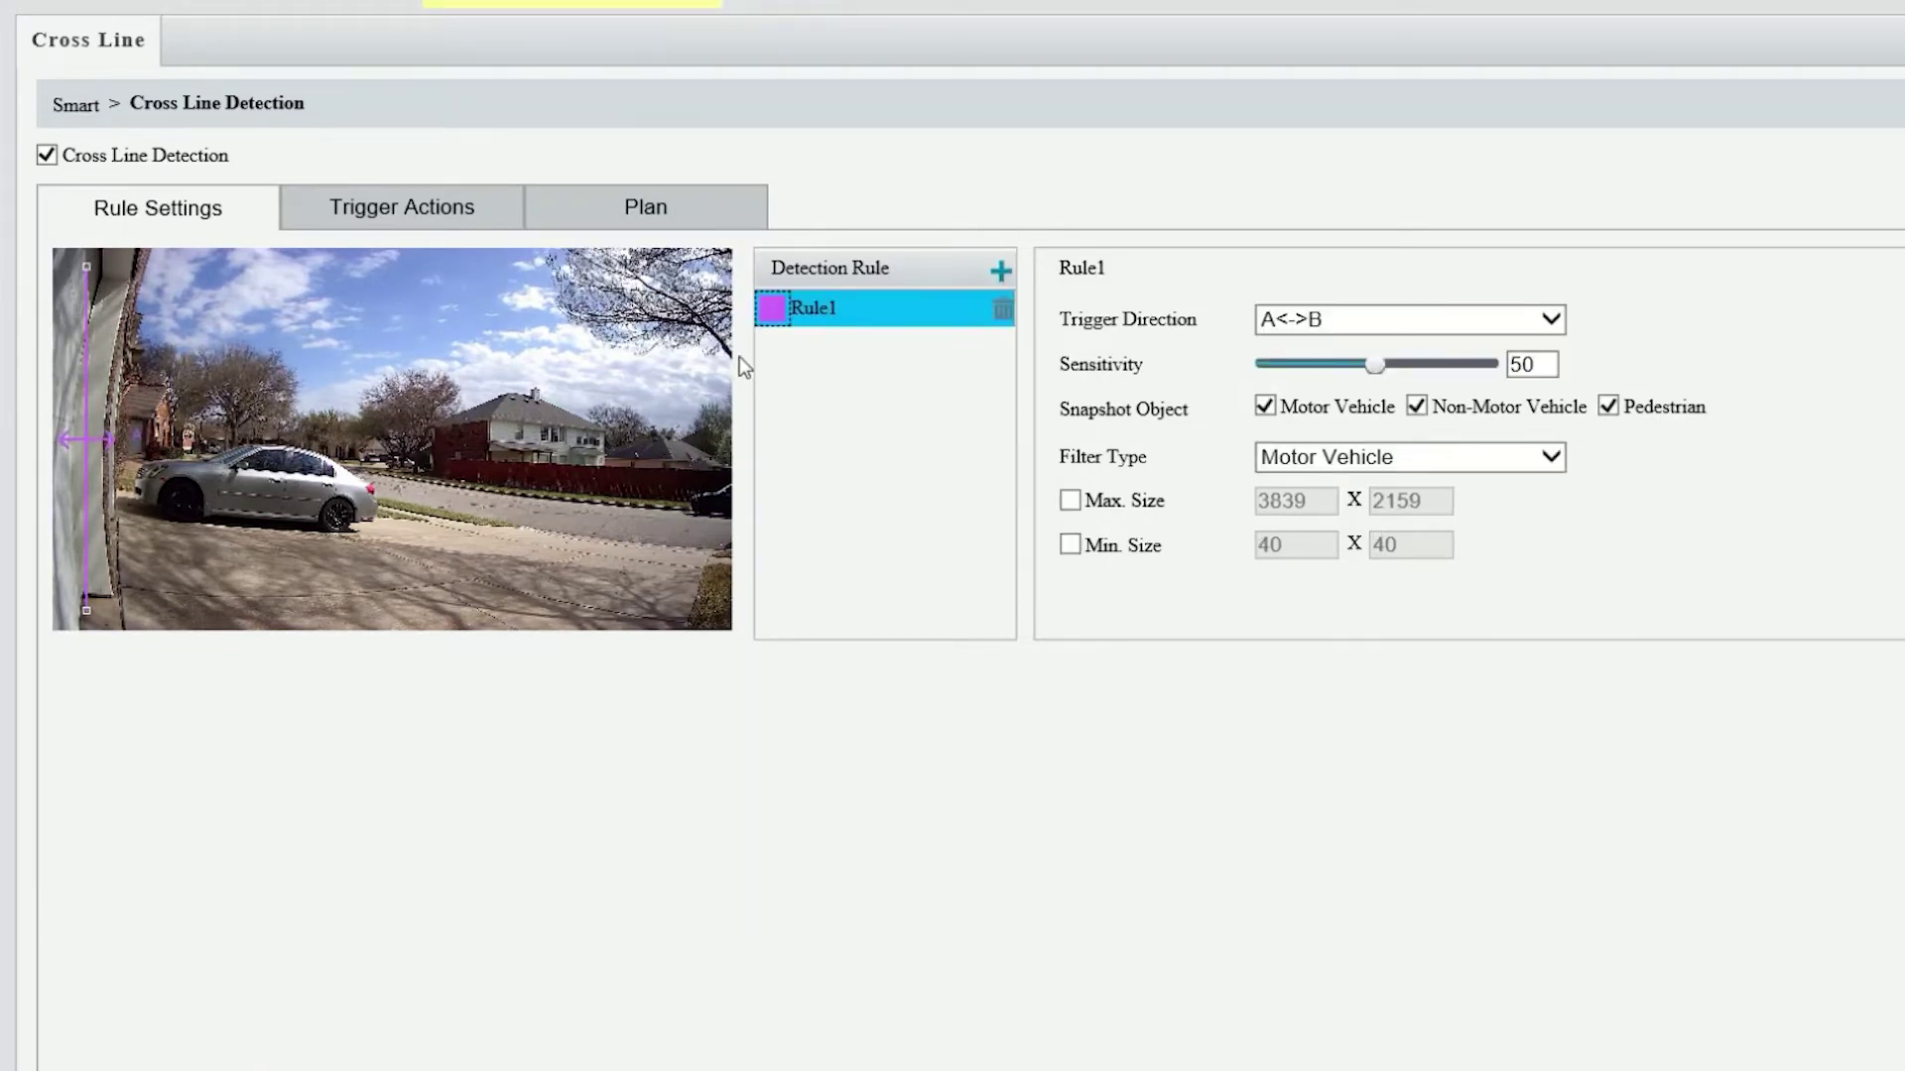
left_click_drag(144, 396, 352, 437)
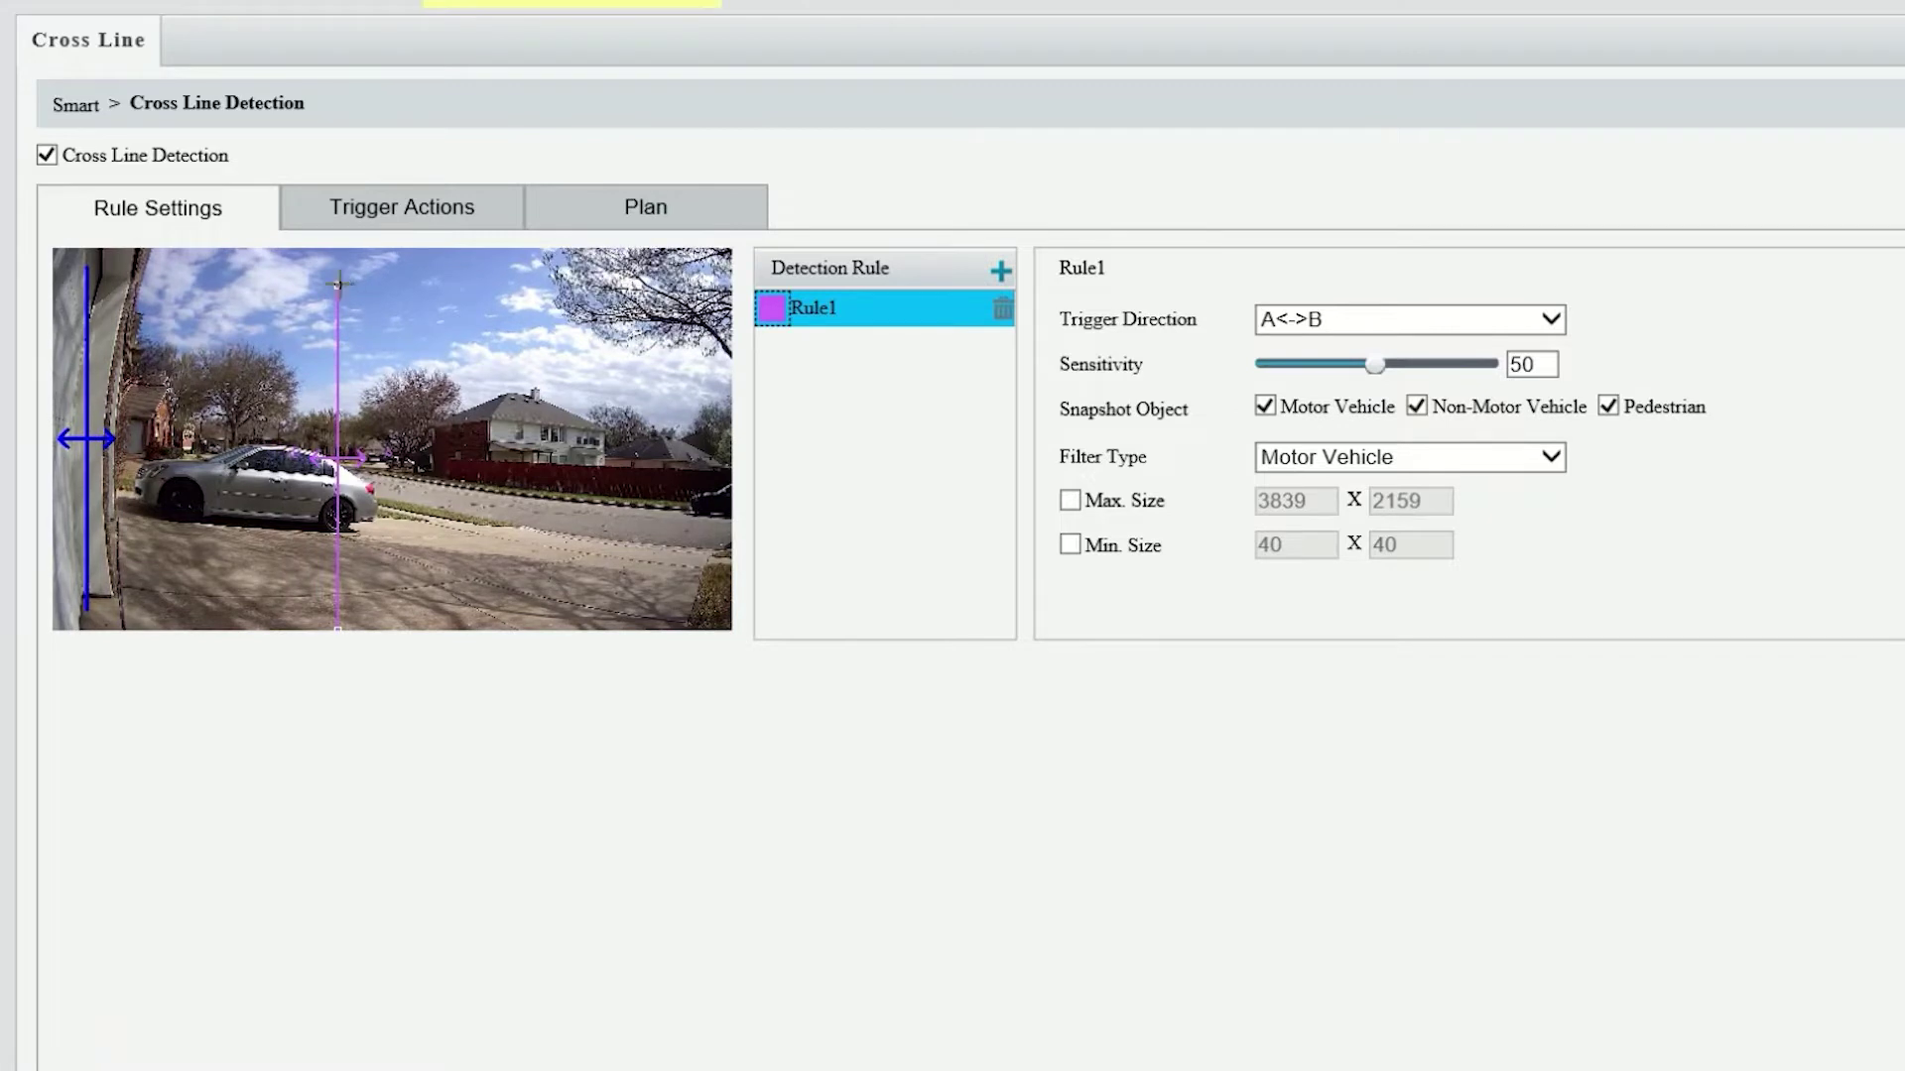
left_click_drag(338, 285, 634, 465)
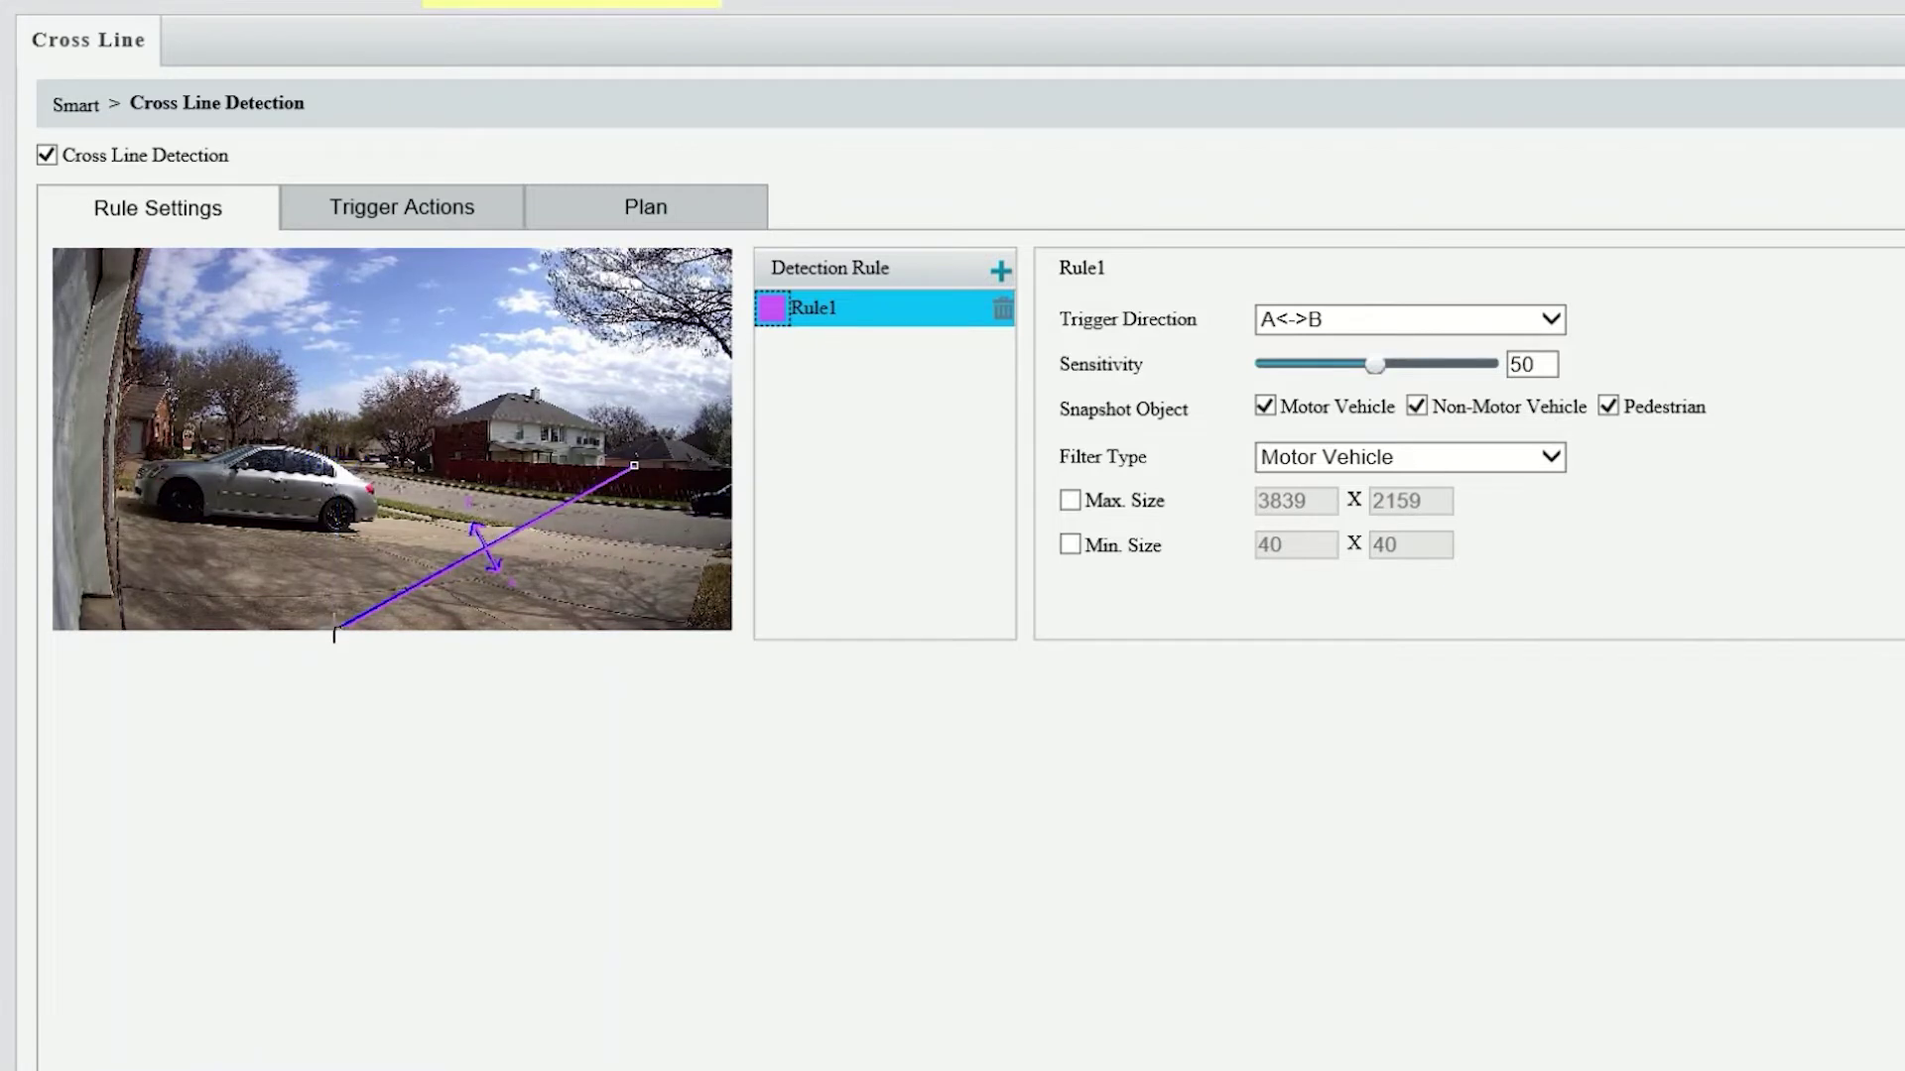
left_click_drag(337, 627, 474, 541)
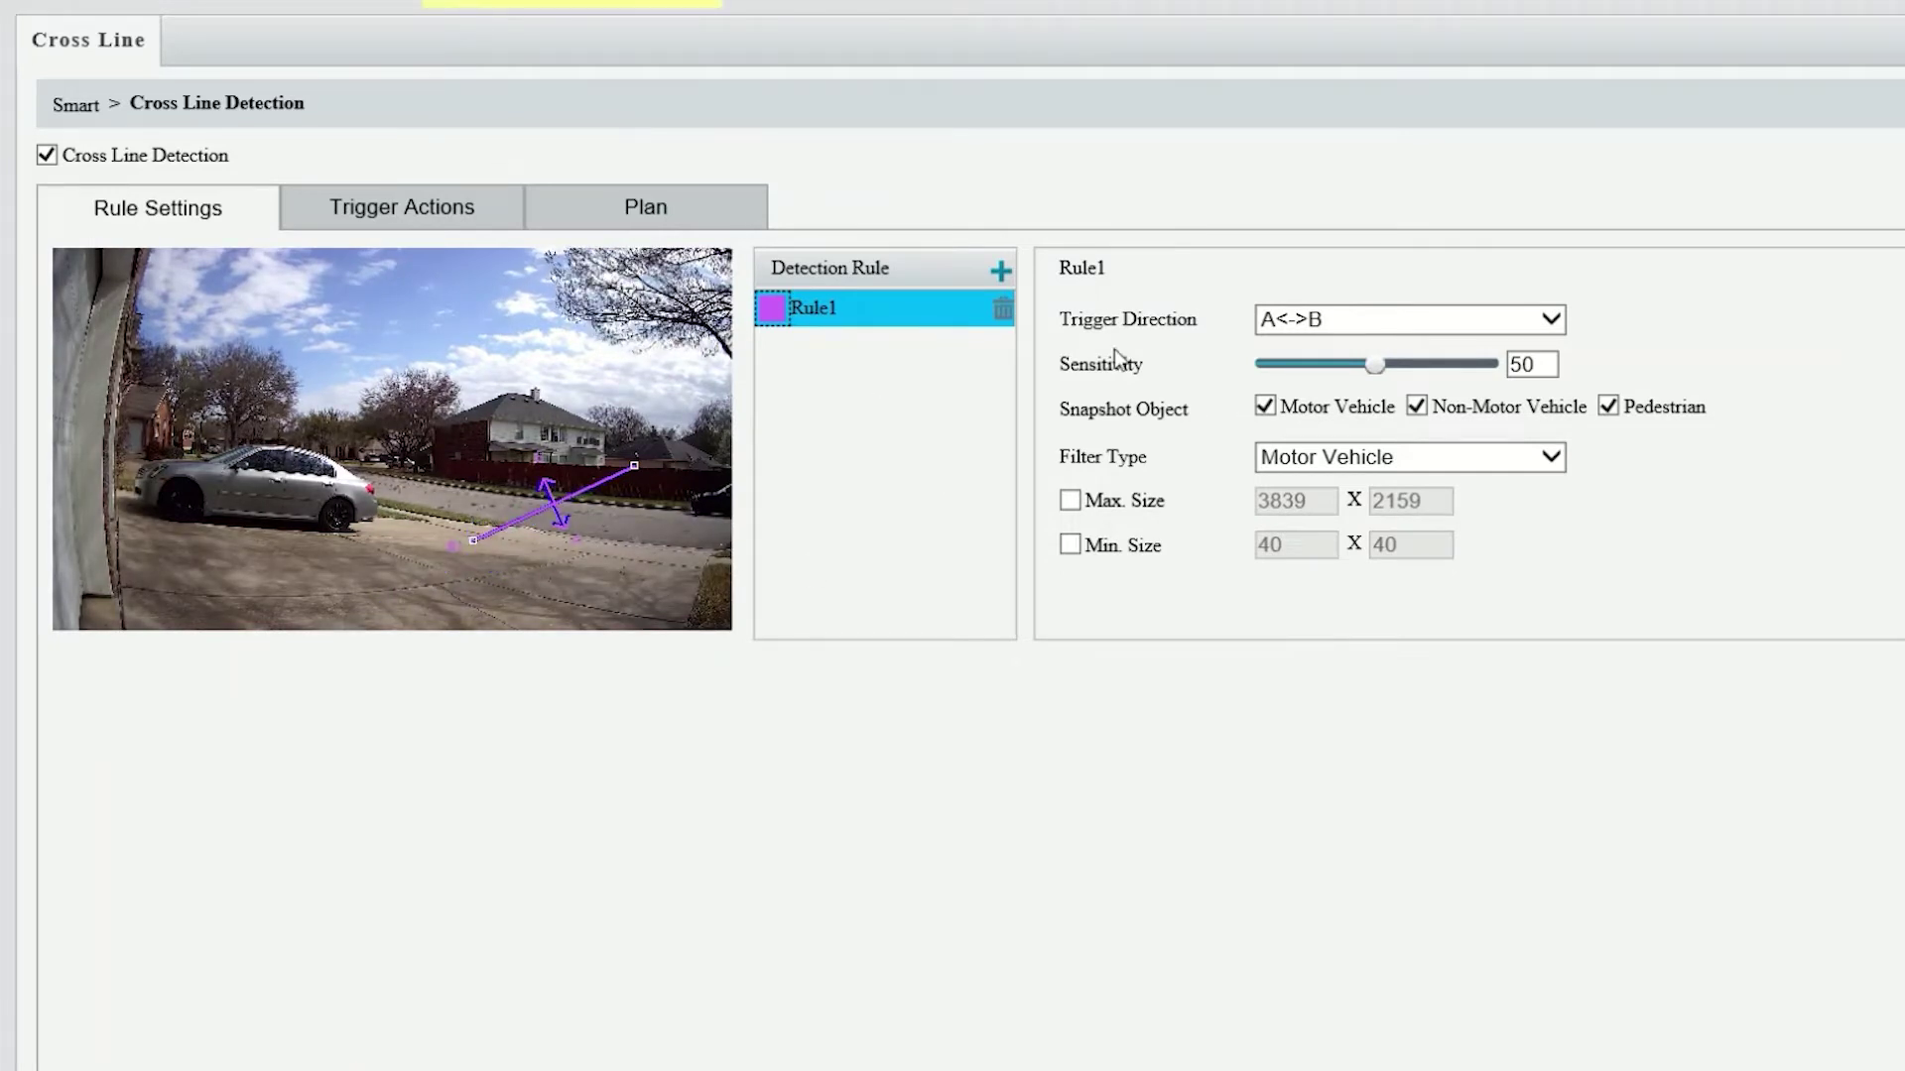
Try the B->A and A->B trigger directions, then settle on A<->B.
left_click(1282, 325)
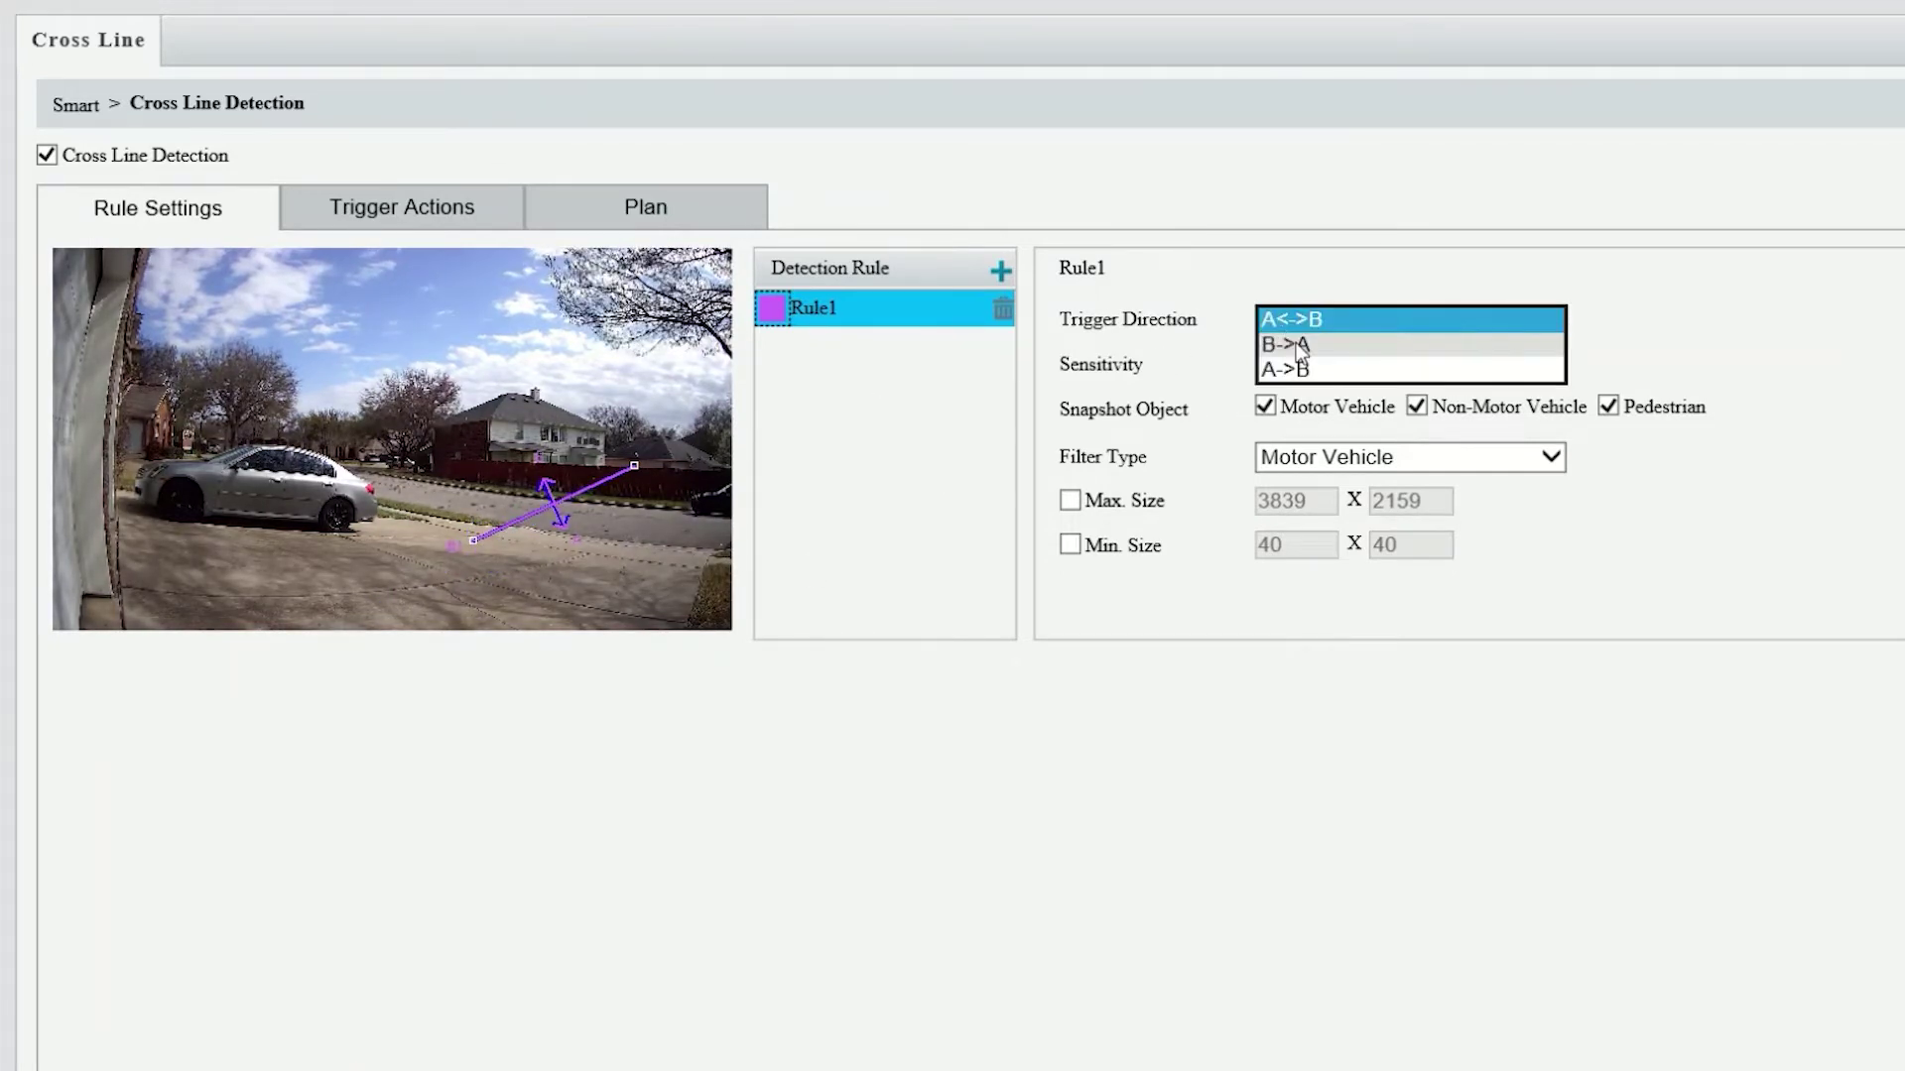
left_click(1296, 342)
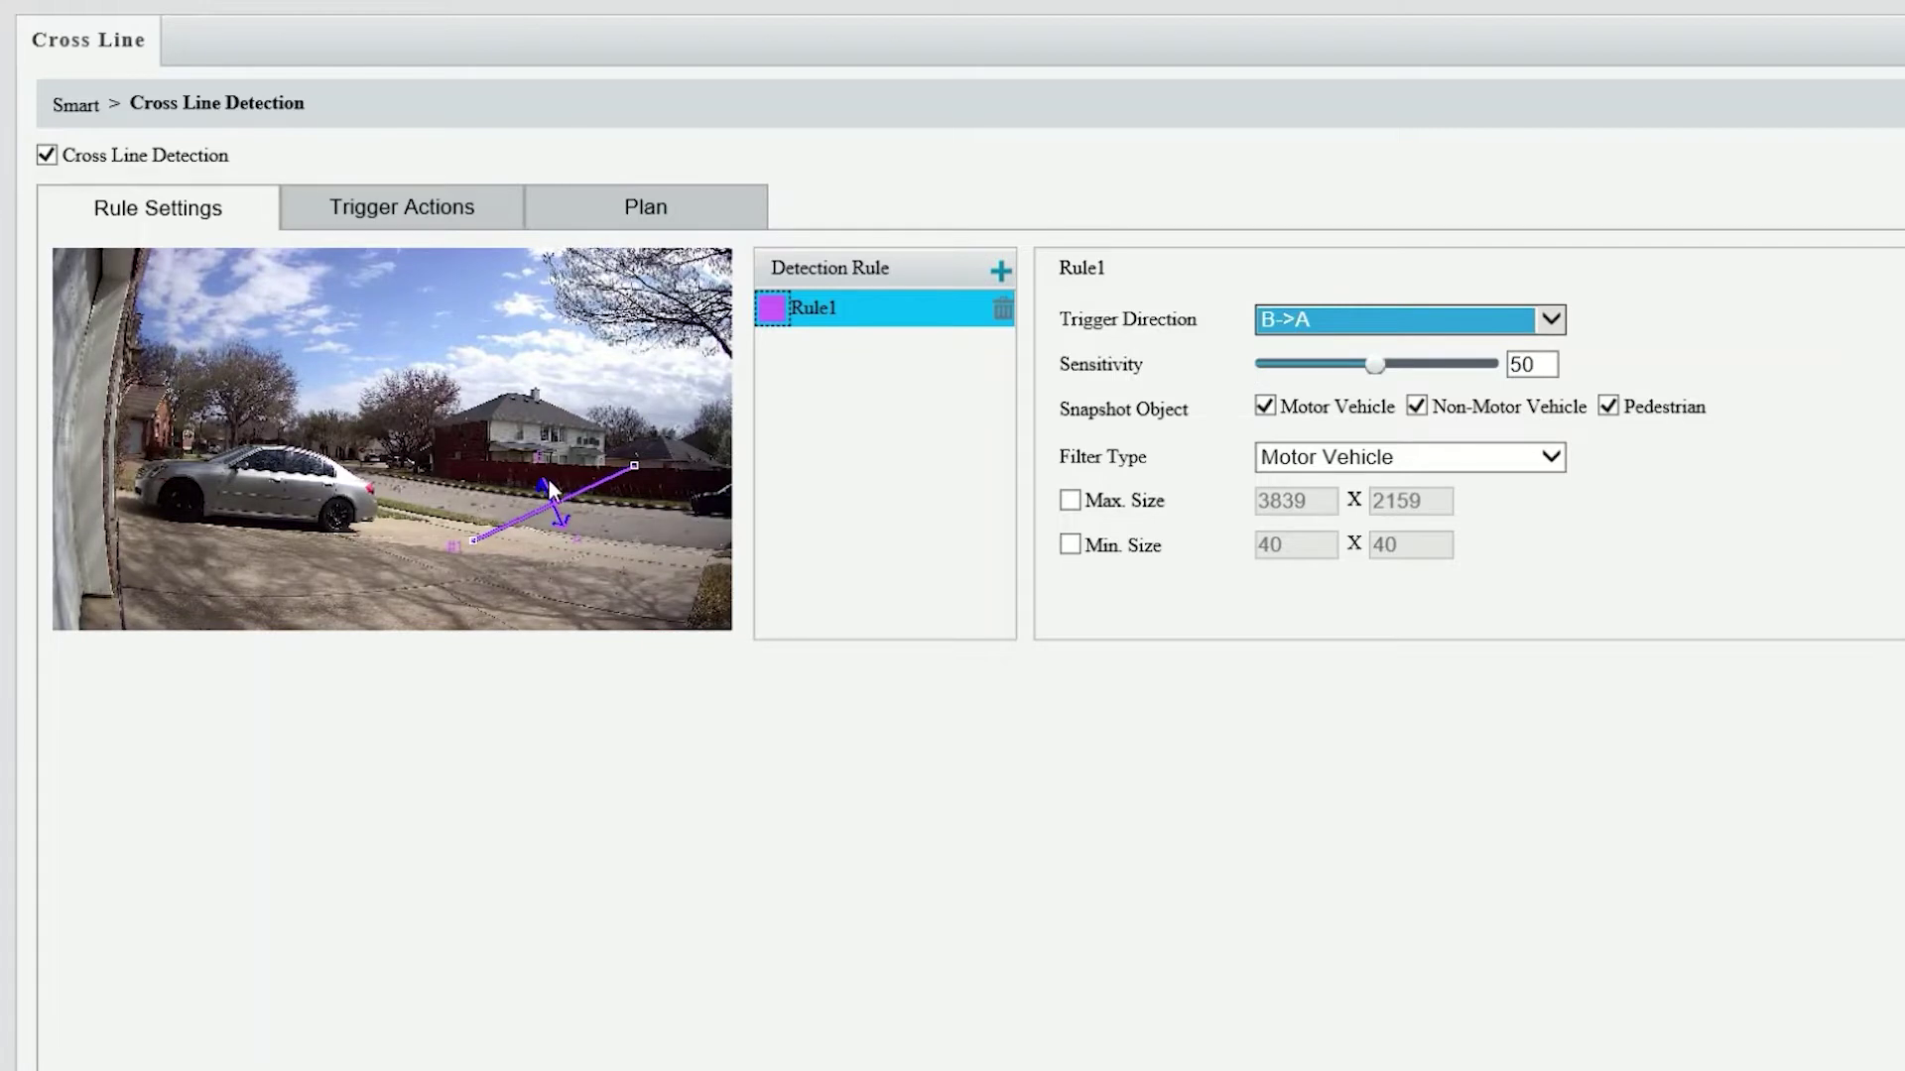
left_click(1338, 331)
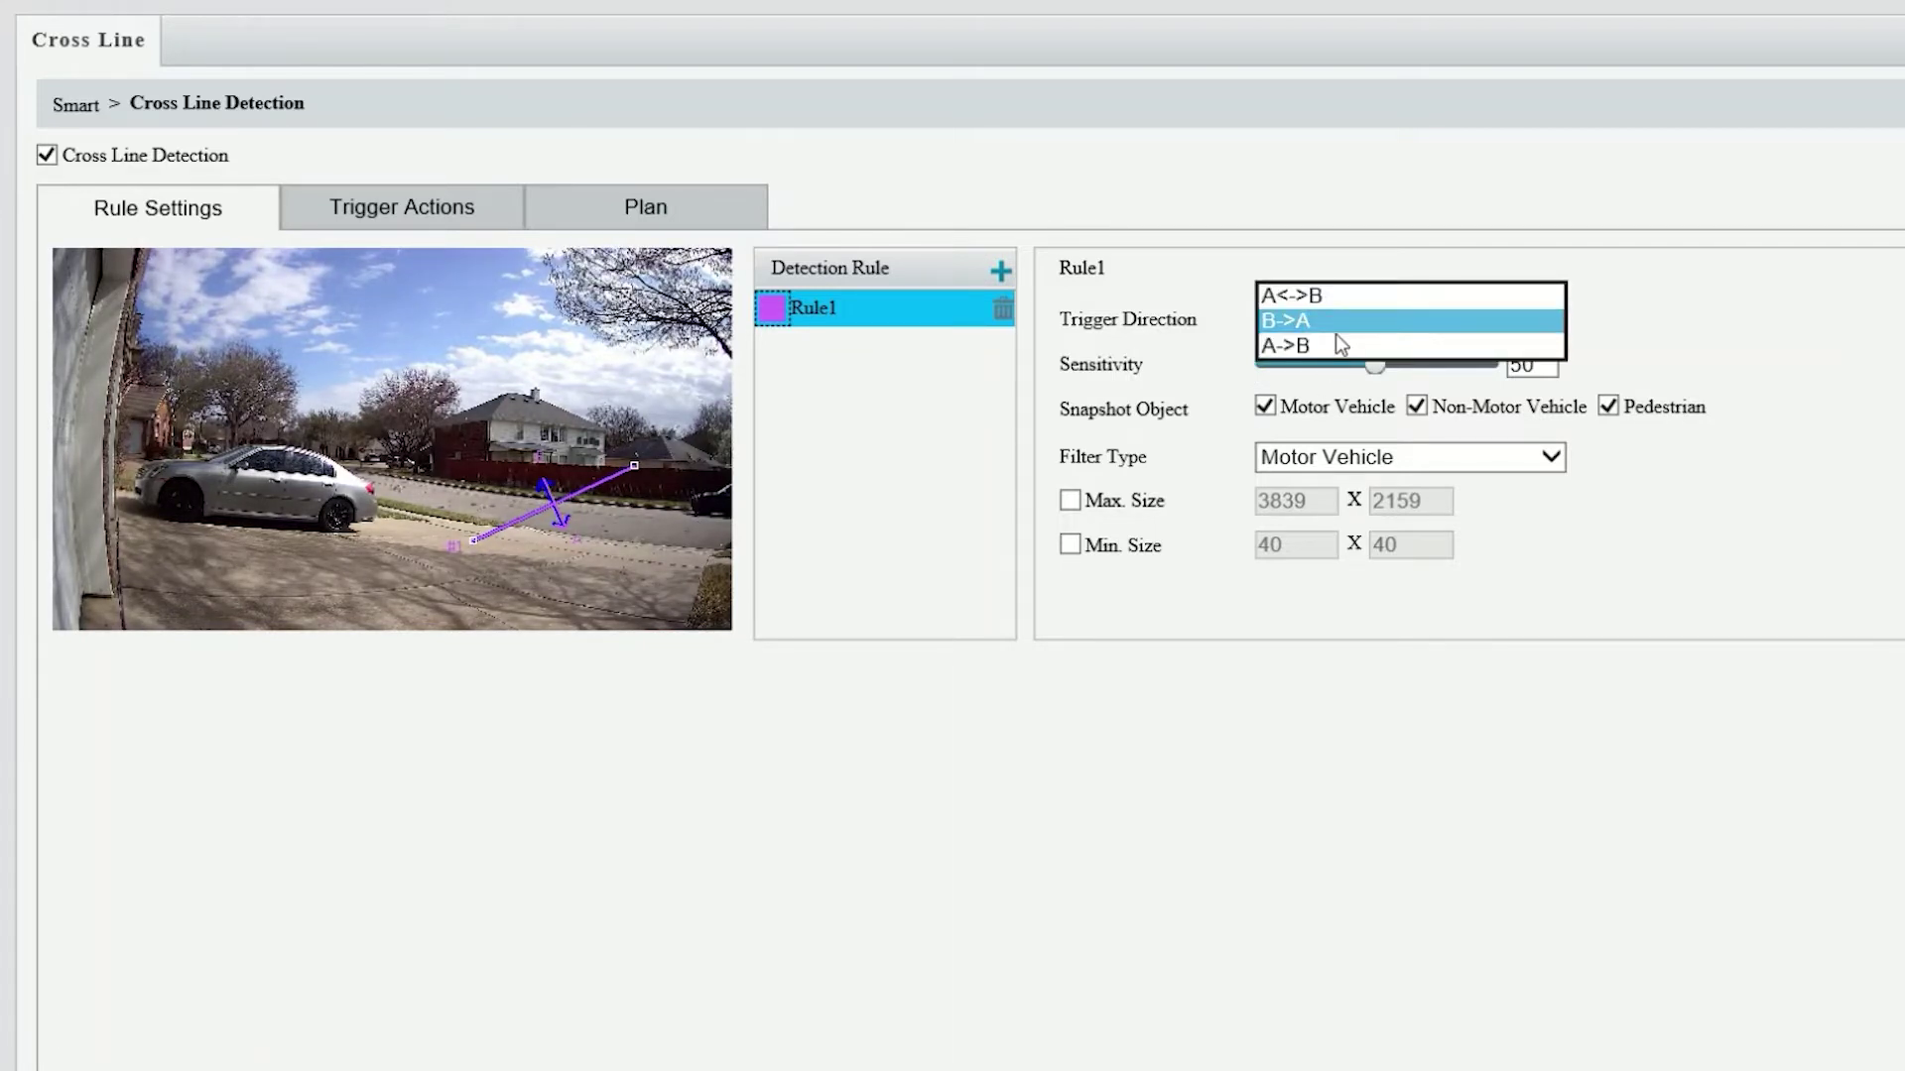
left_click(1328, 346)
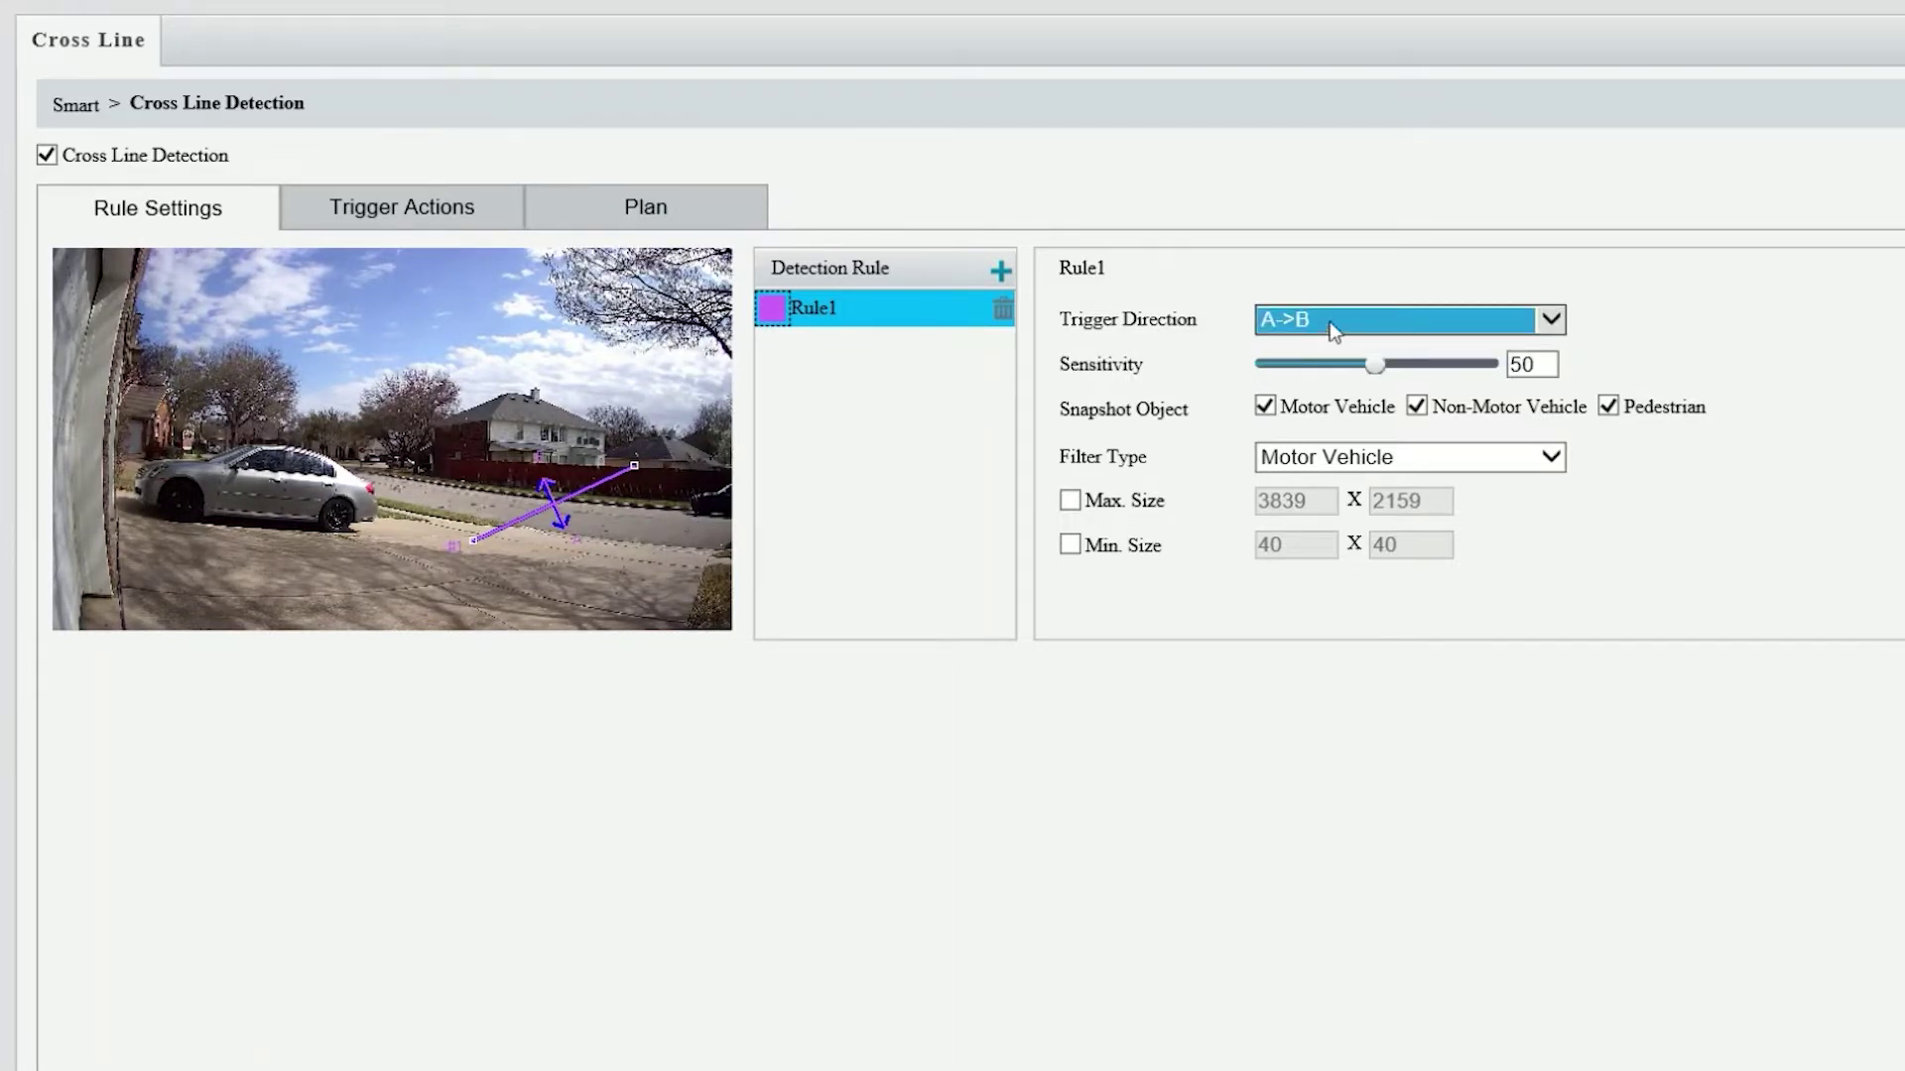
left_click(1329, 321)
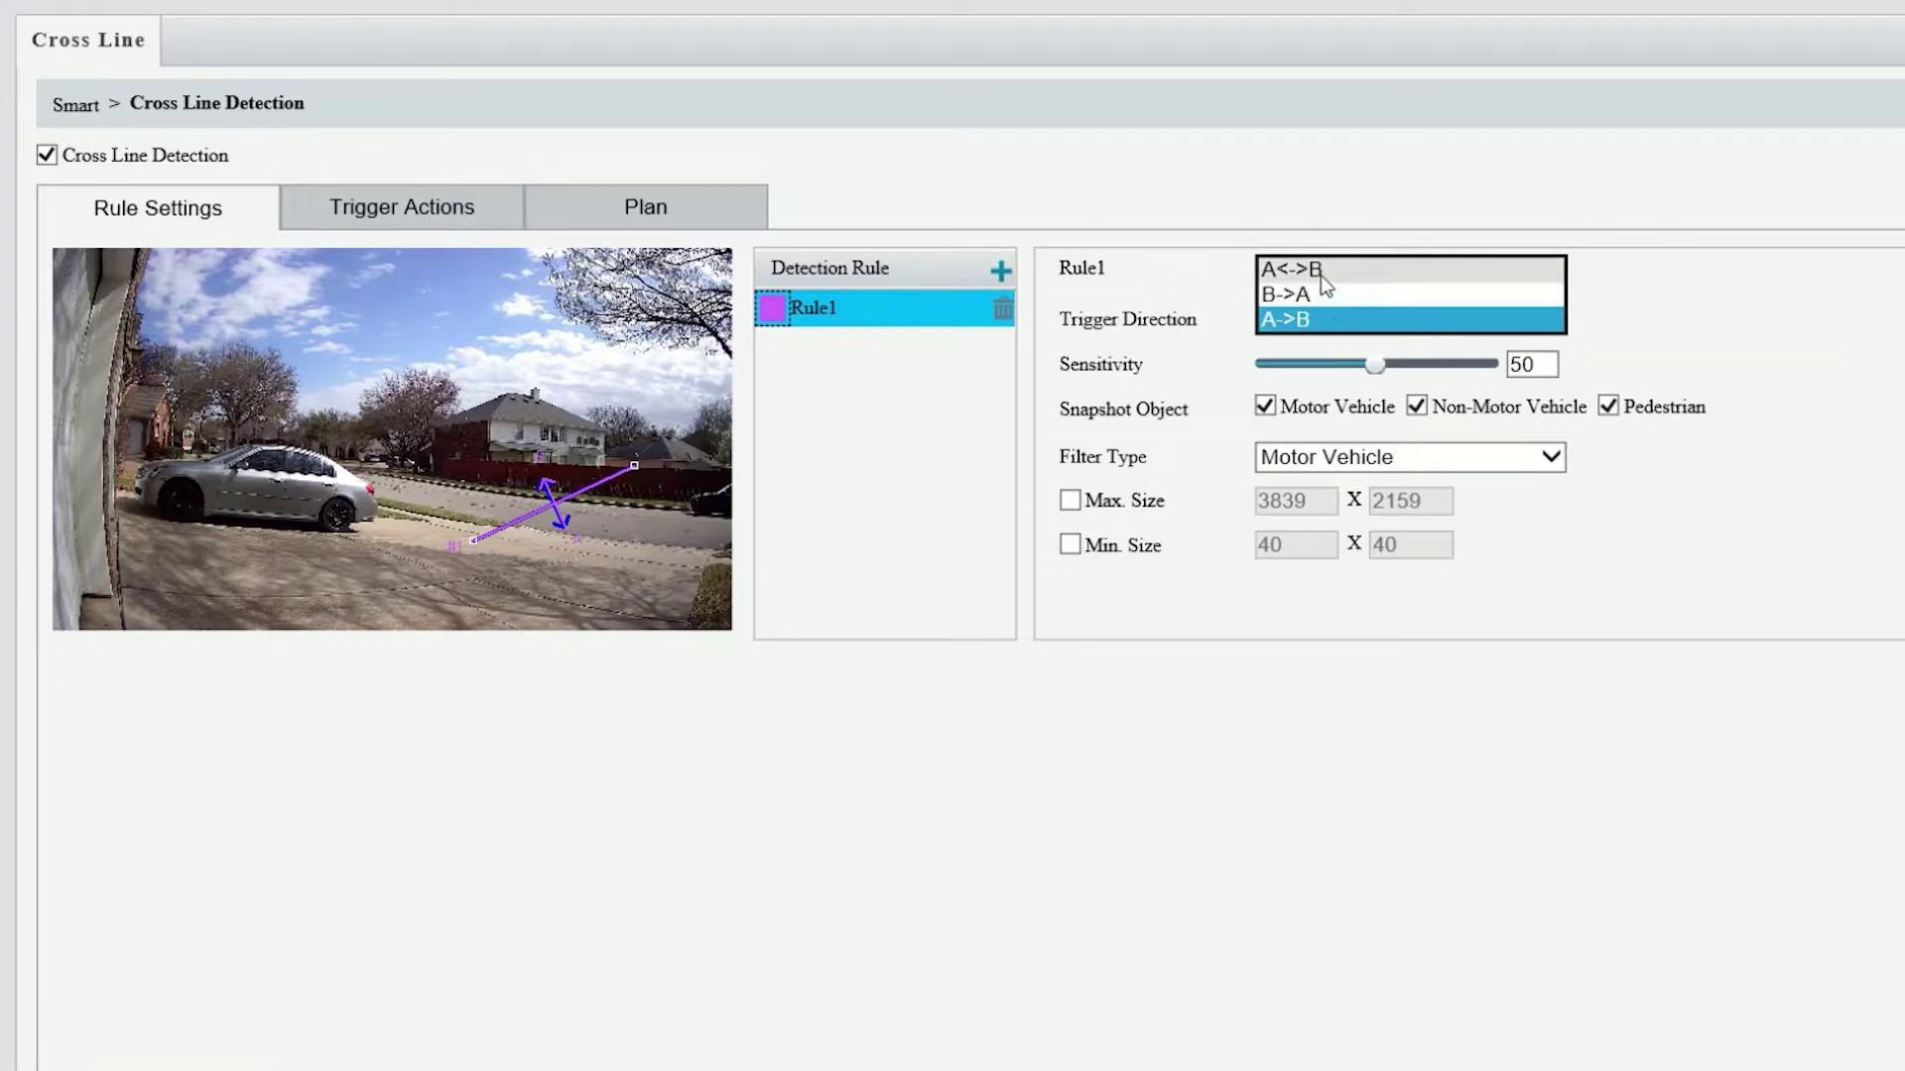
left_click(1317, 286)
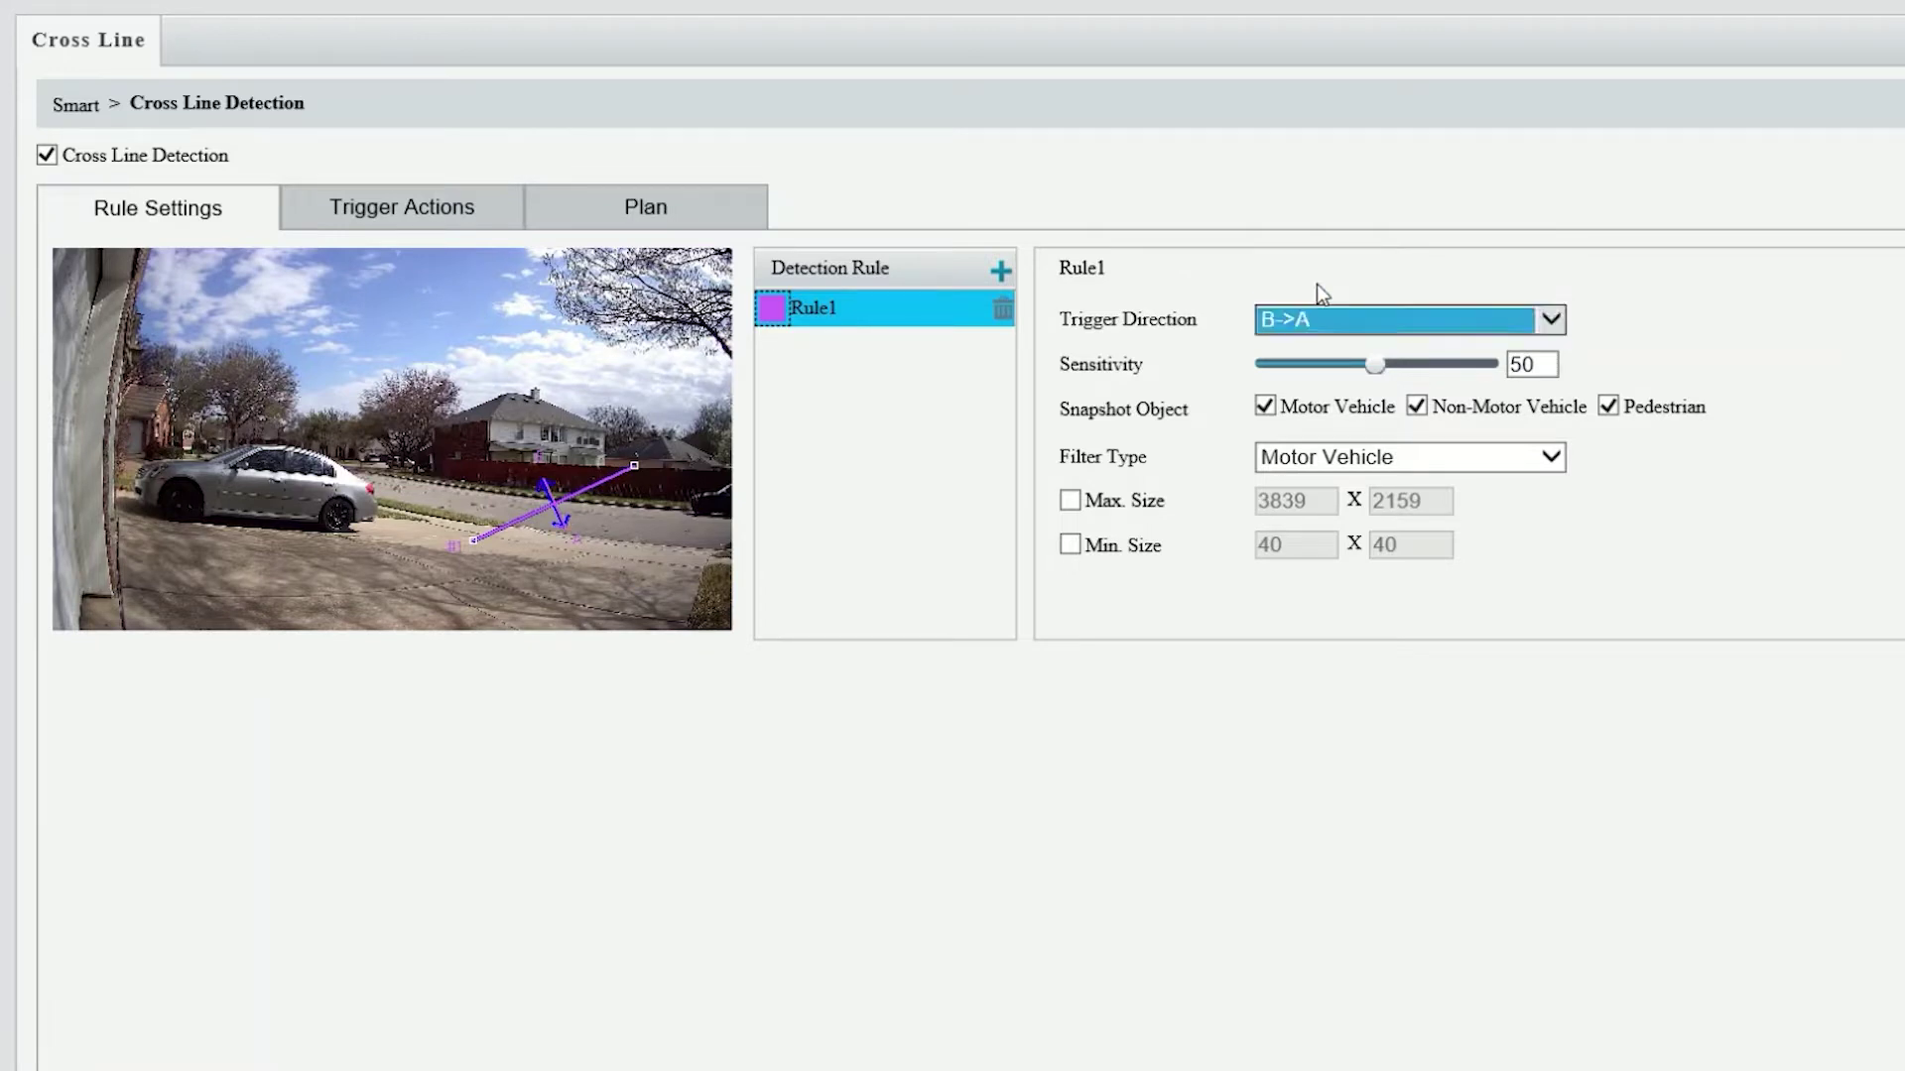
left_click(1307, 322)
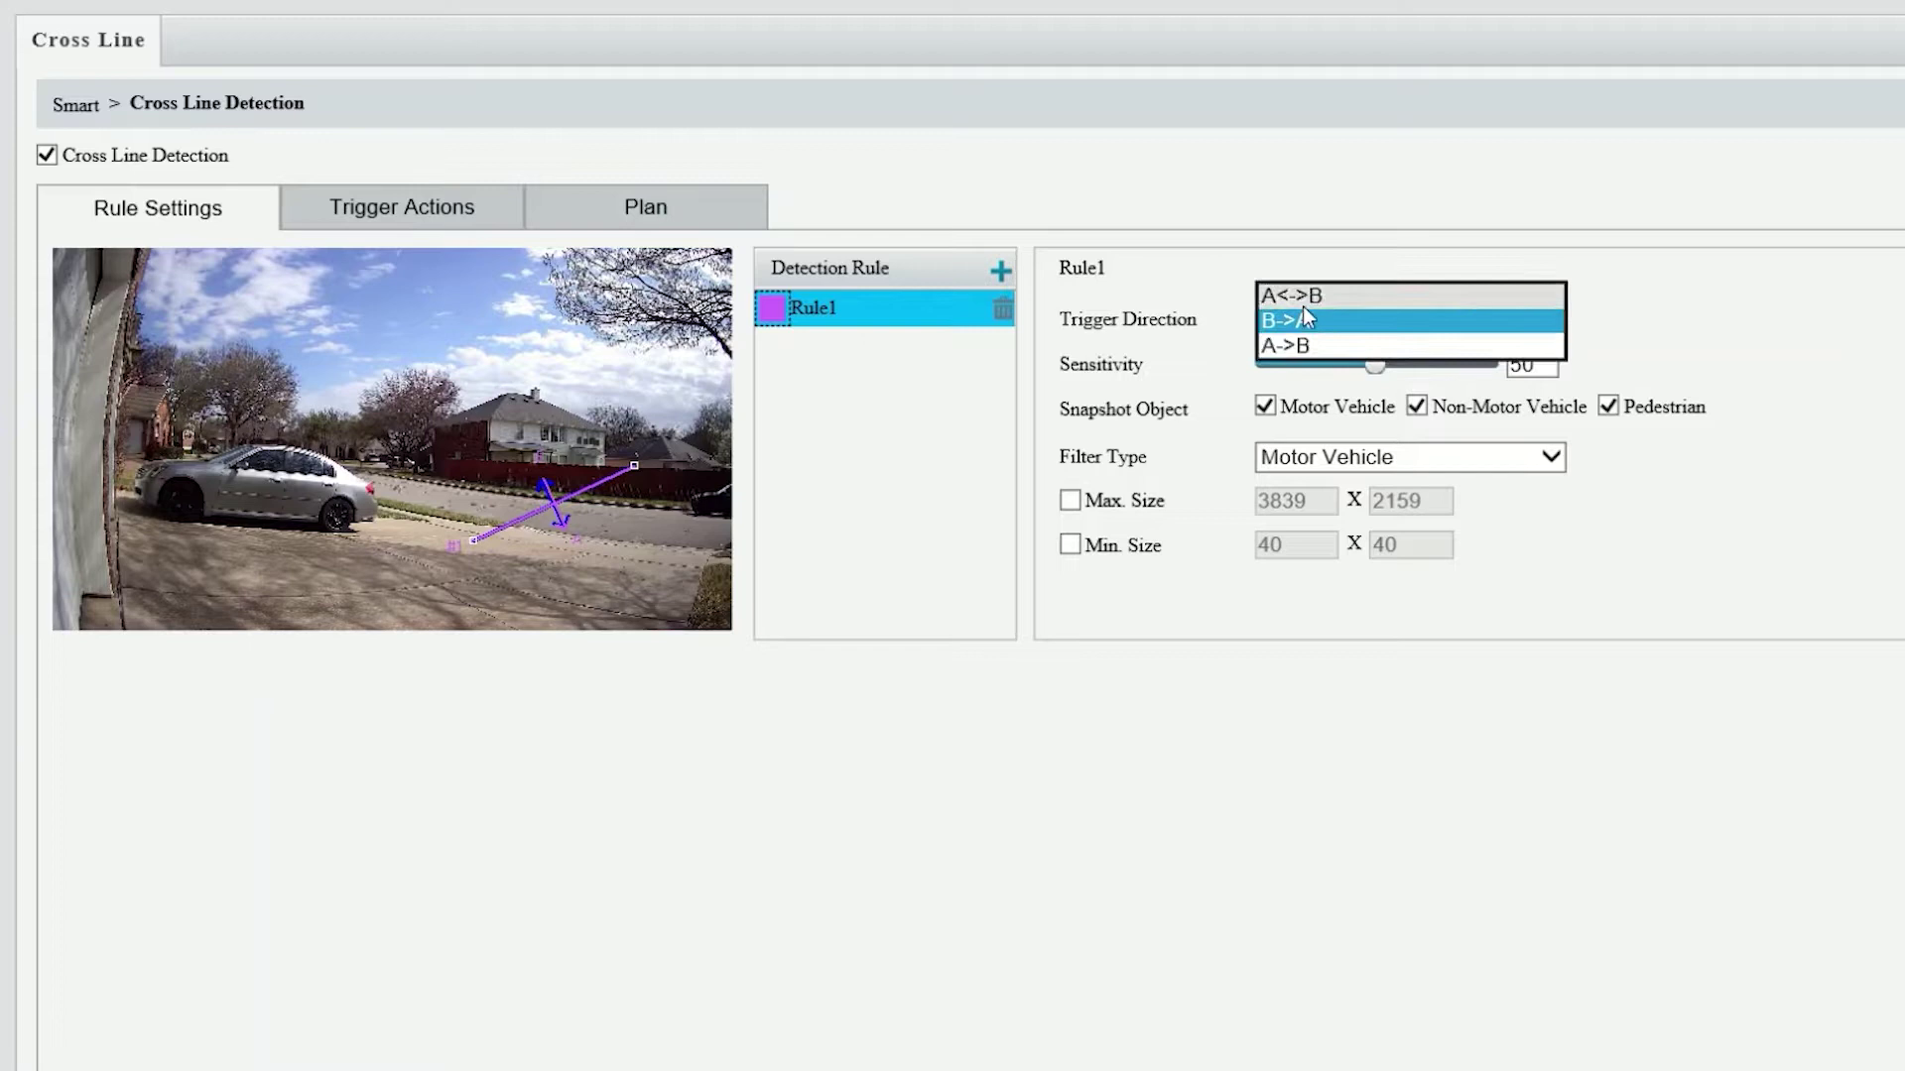
left_click(1301, 304)
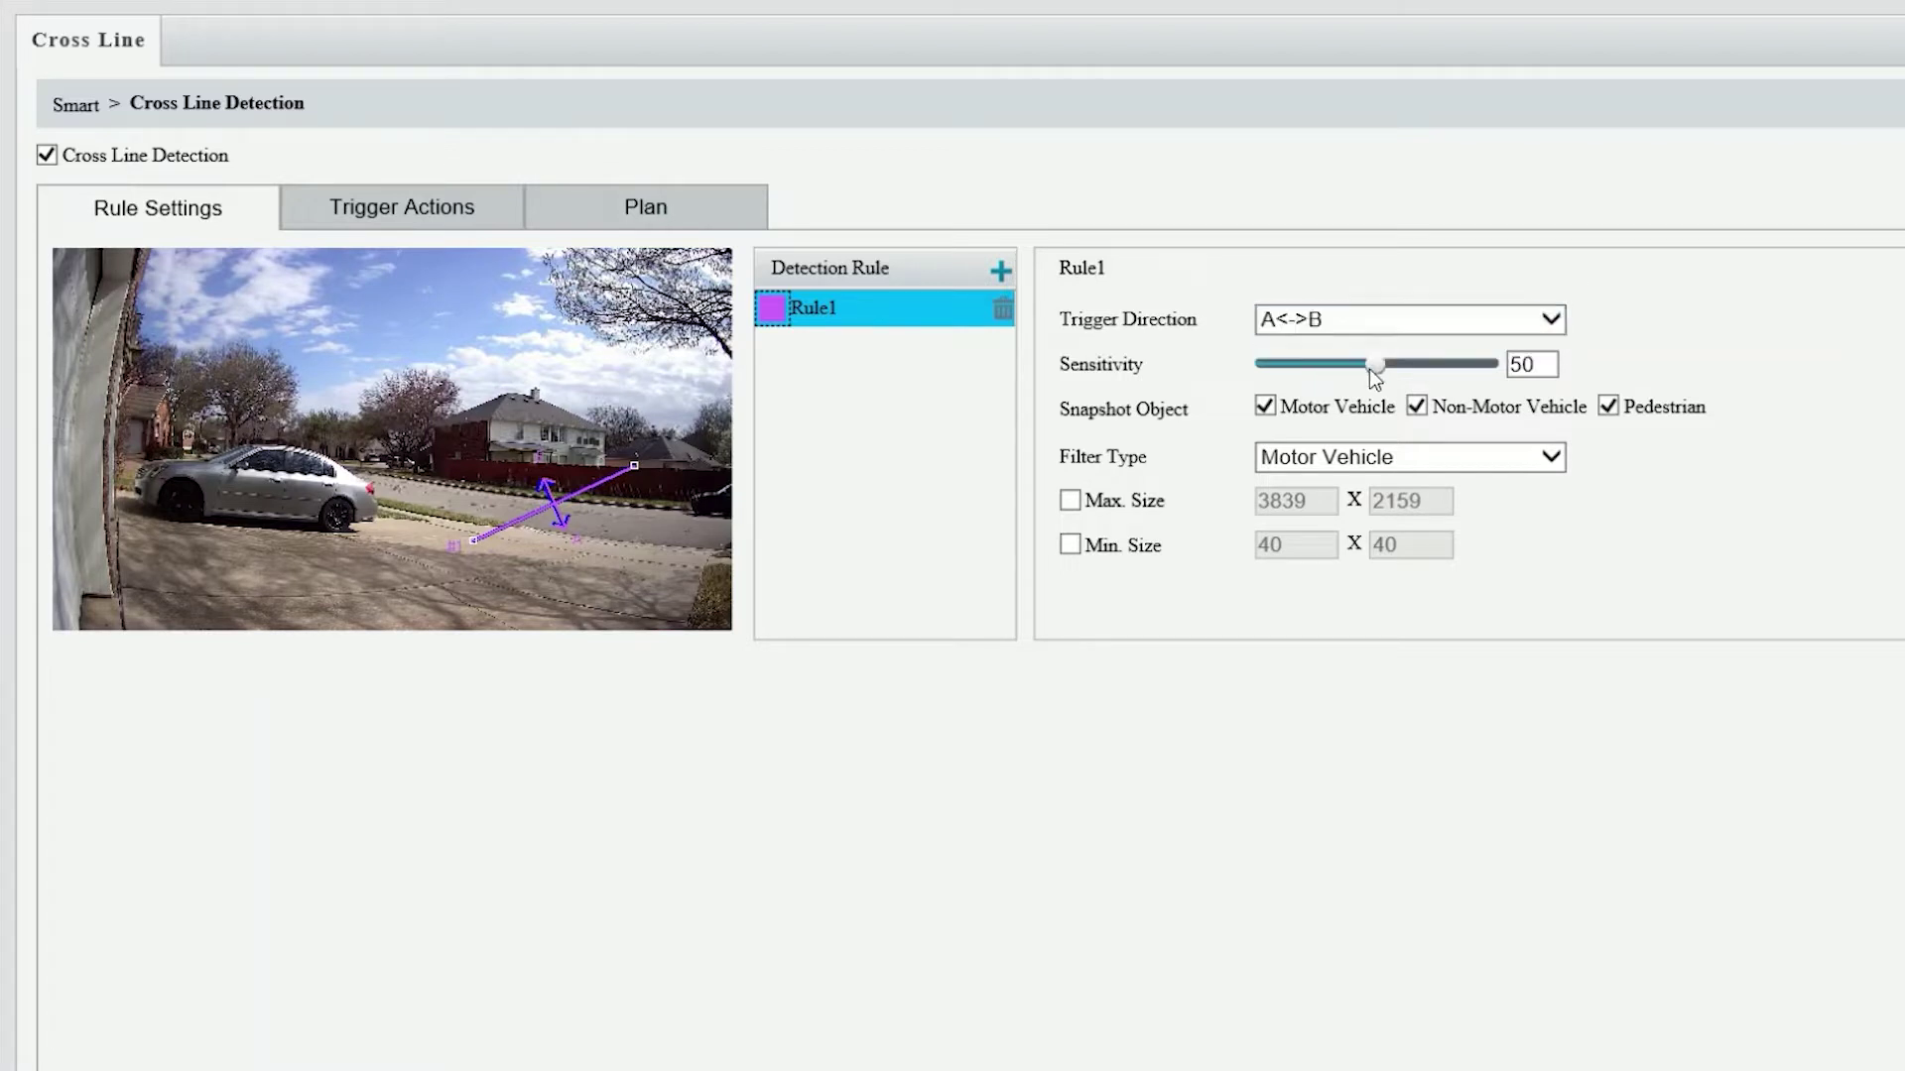
Raise Rule1's sensitivity to 61 and set the filter type to Pedestrian.
left_click_drag(1369, 369, 1425, 375)
left_click(1365, 460)
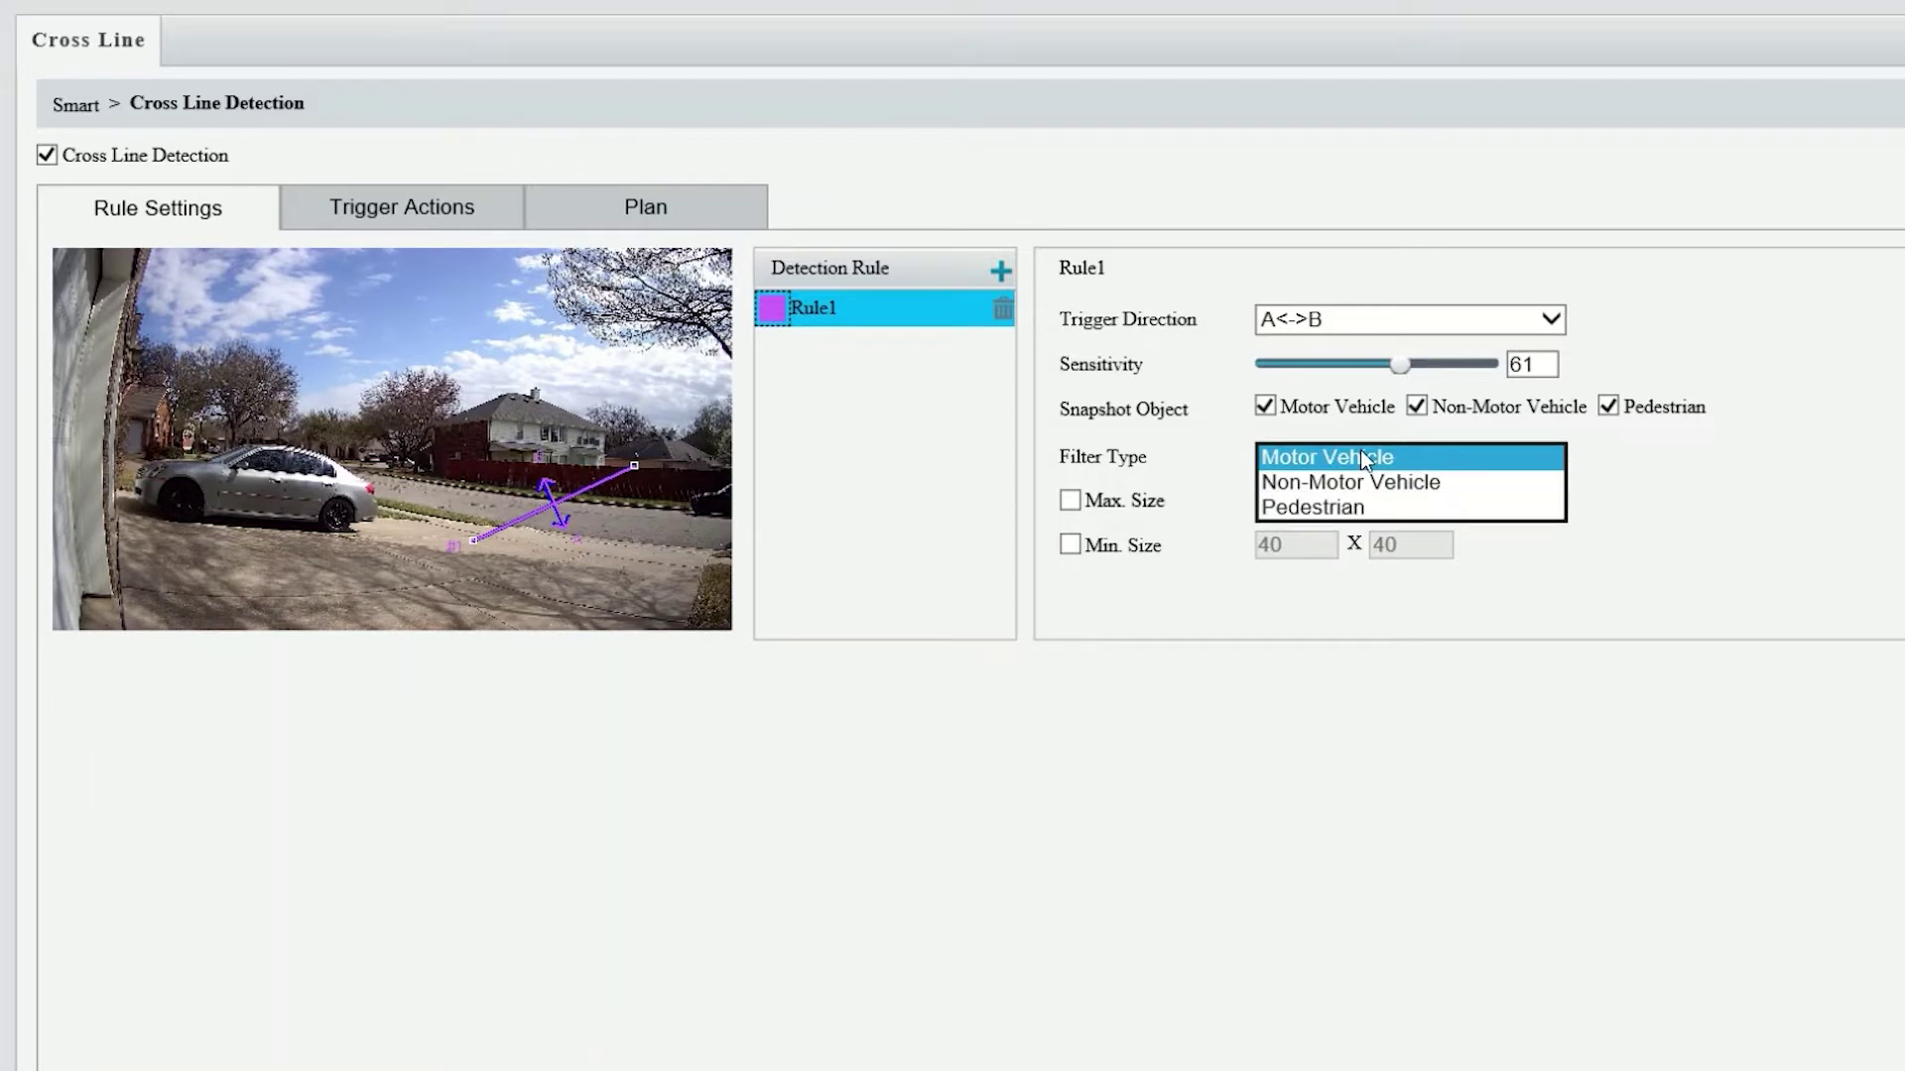
left_click(1347, 509)
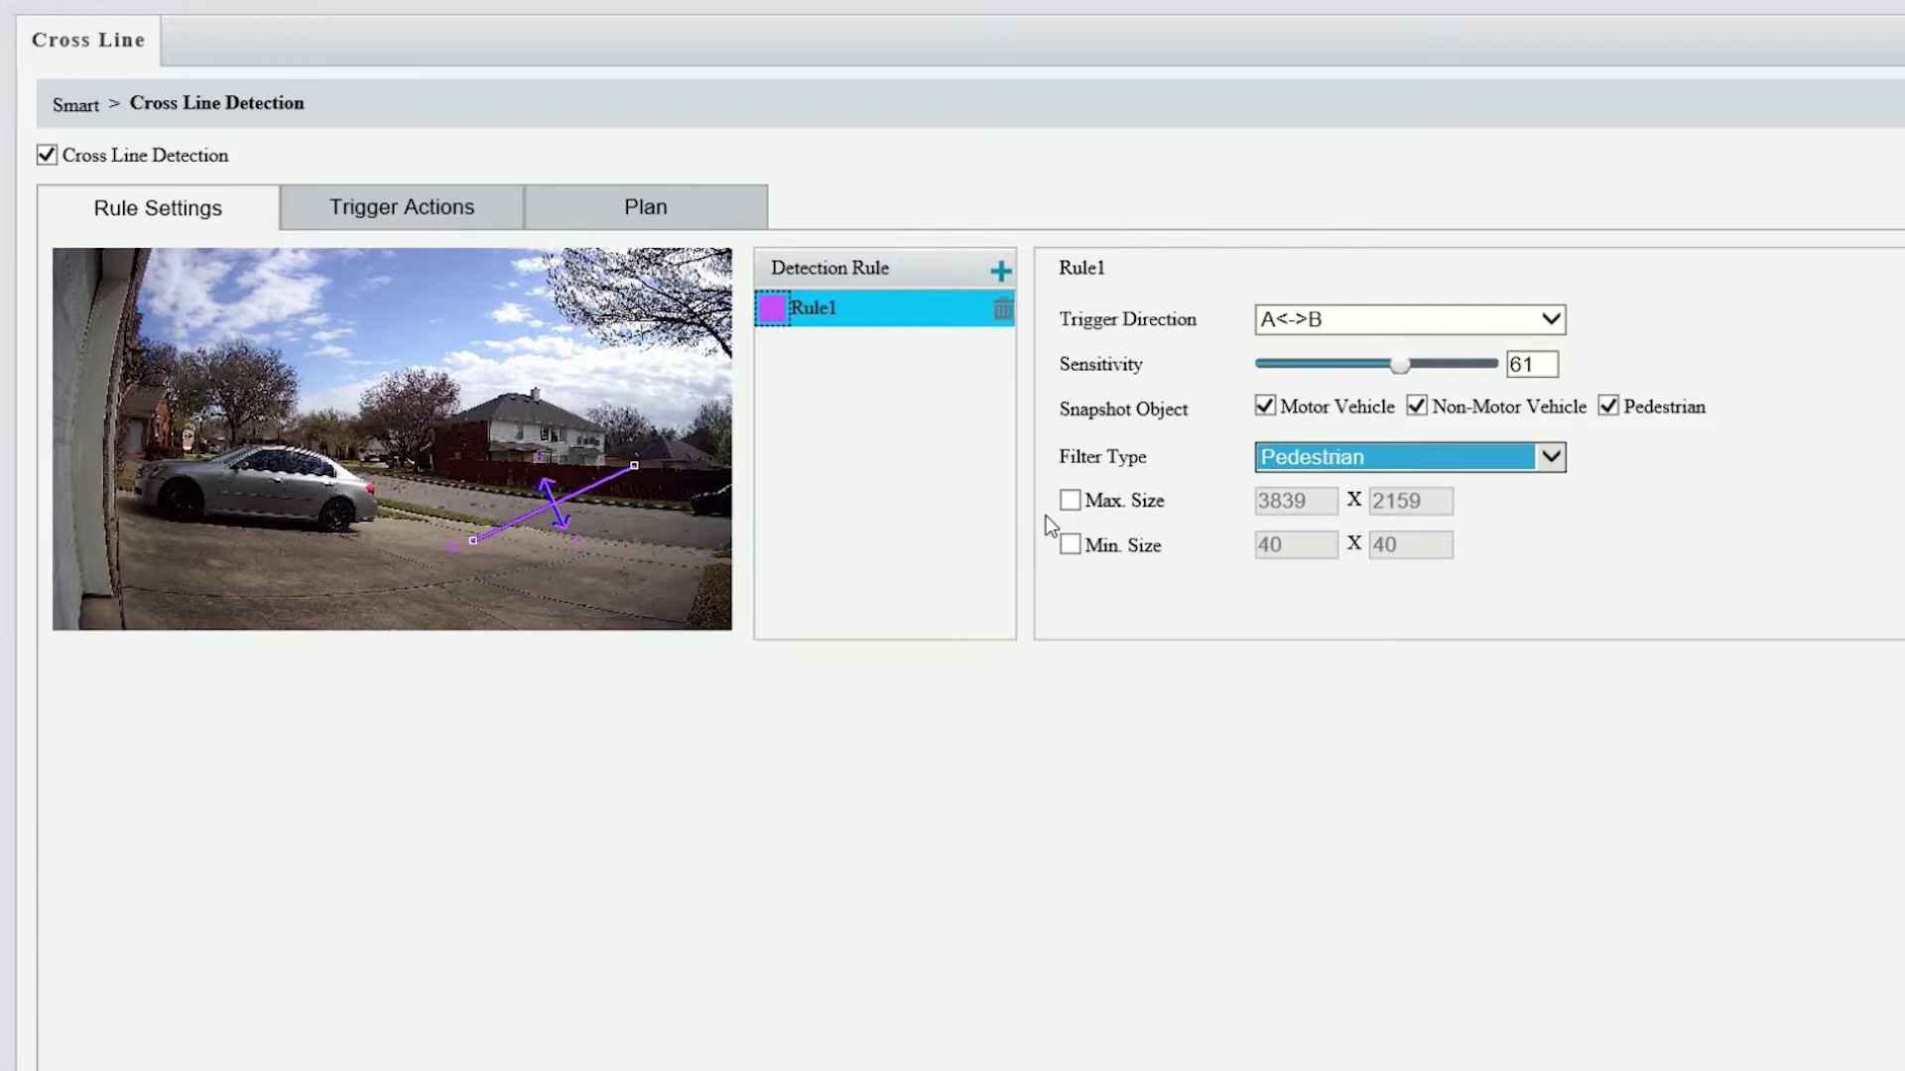
Size the Max box to 3465×1884 and the Min box to 593×338, then uncheck both.
left_click(1071, 501)
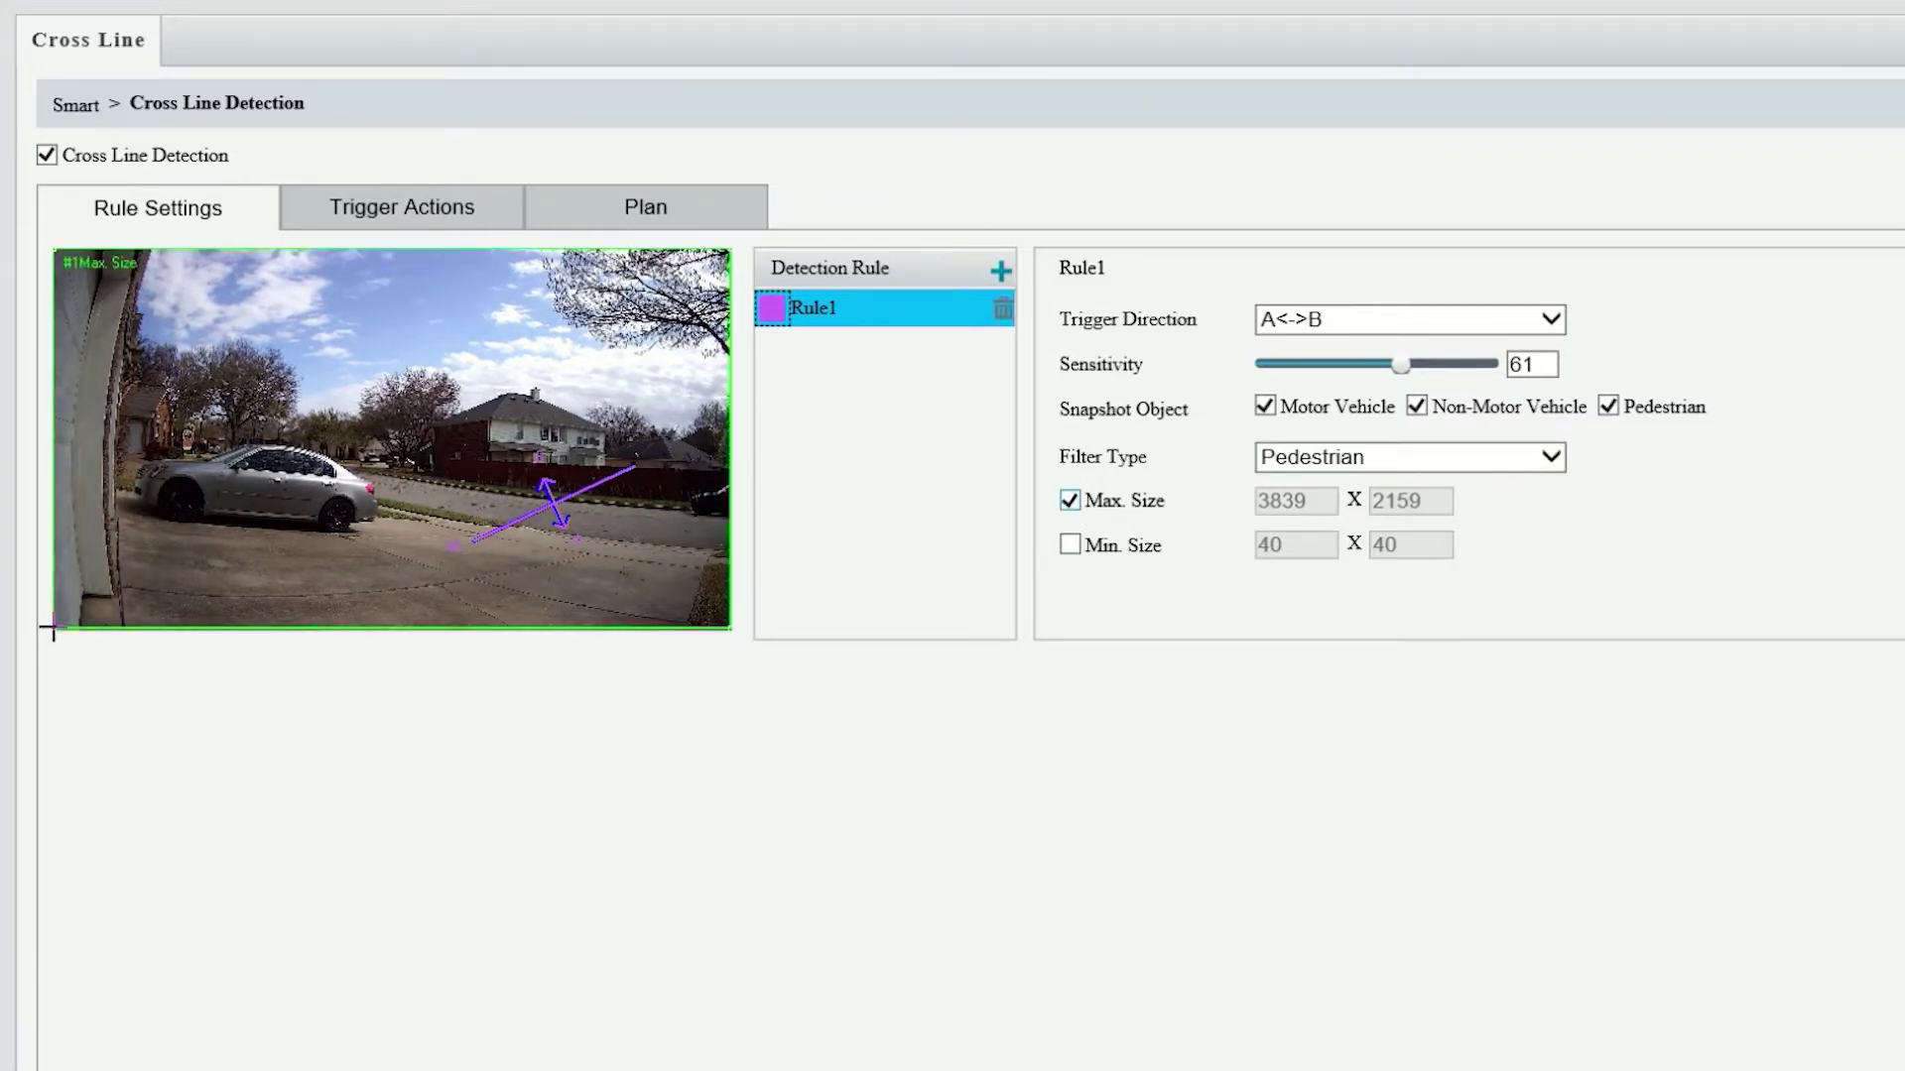
left_click_drag(52, 629, 112, 585)
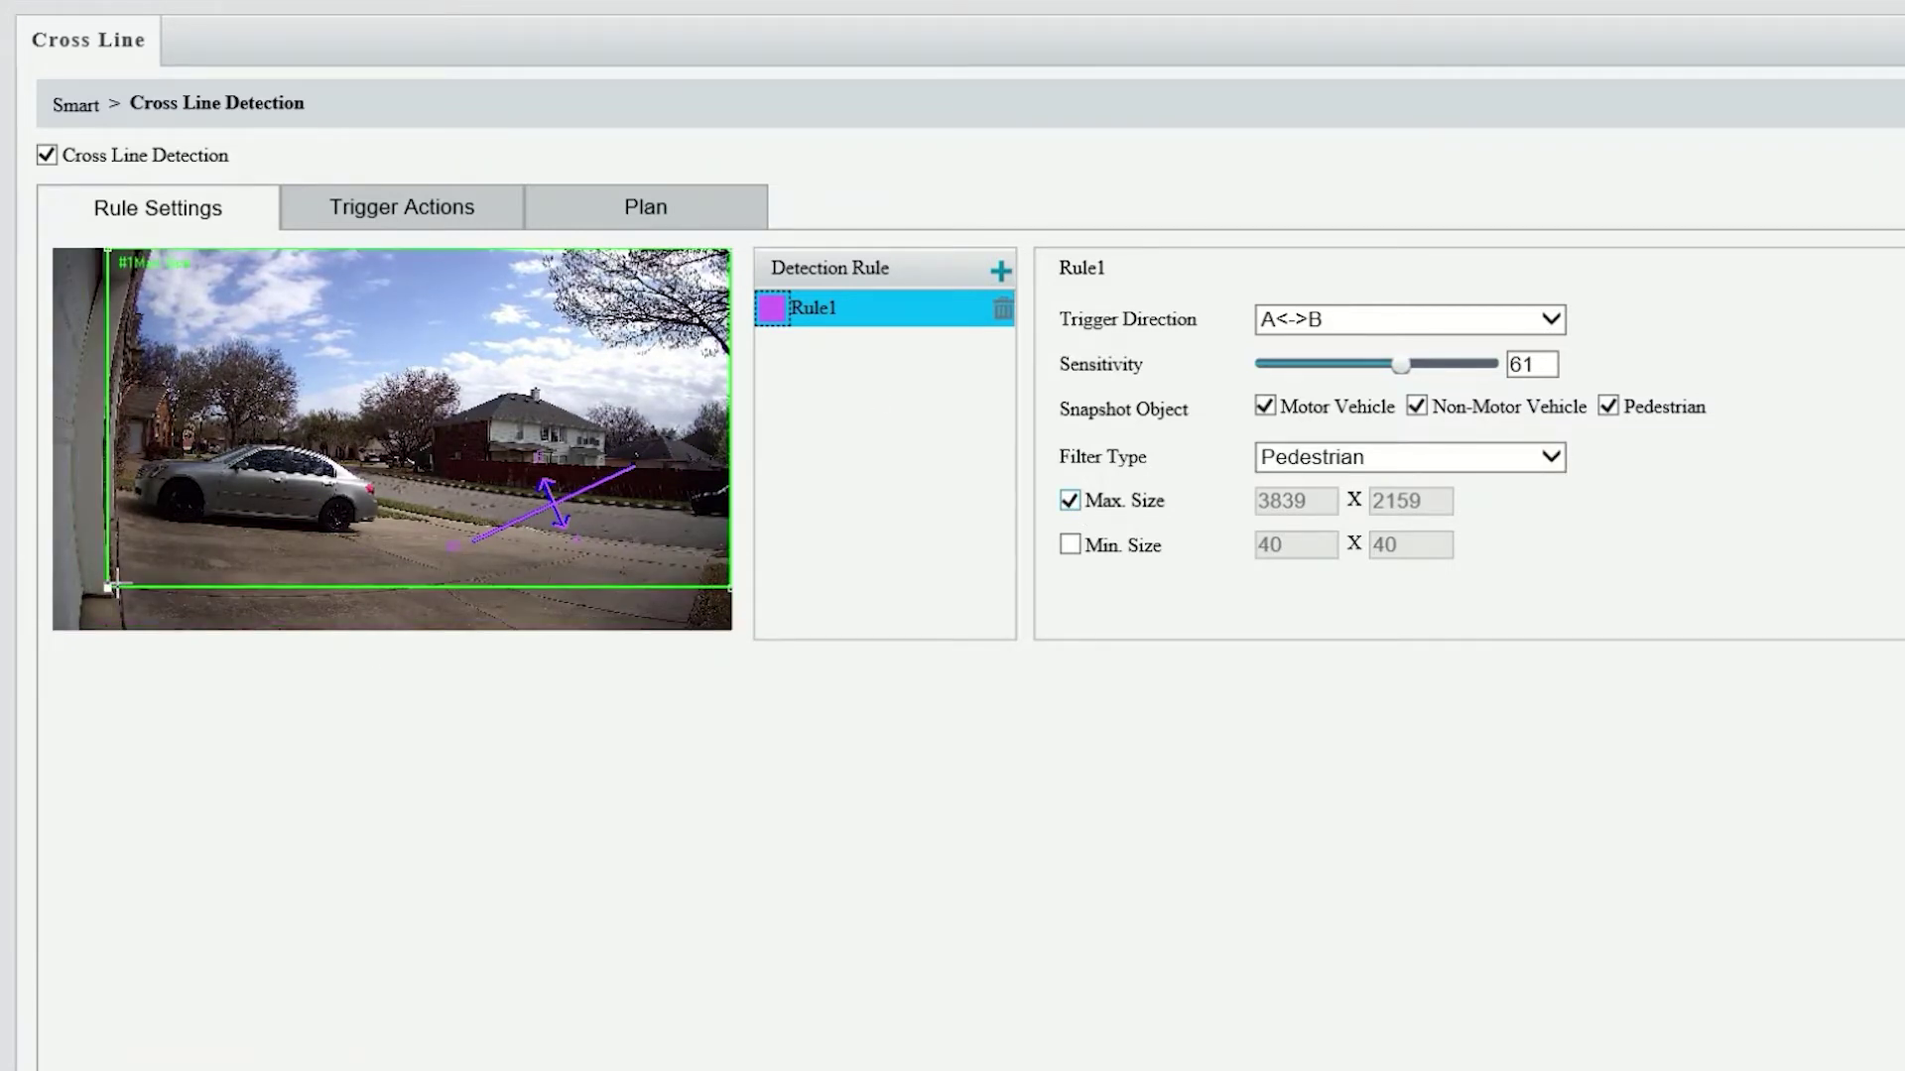
left_click(1076, 546)
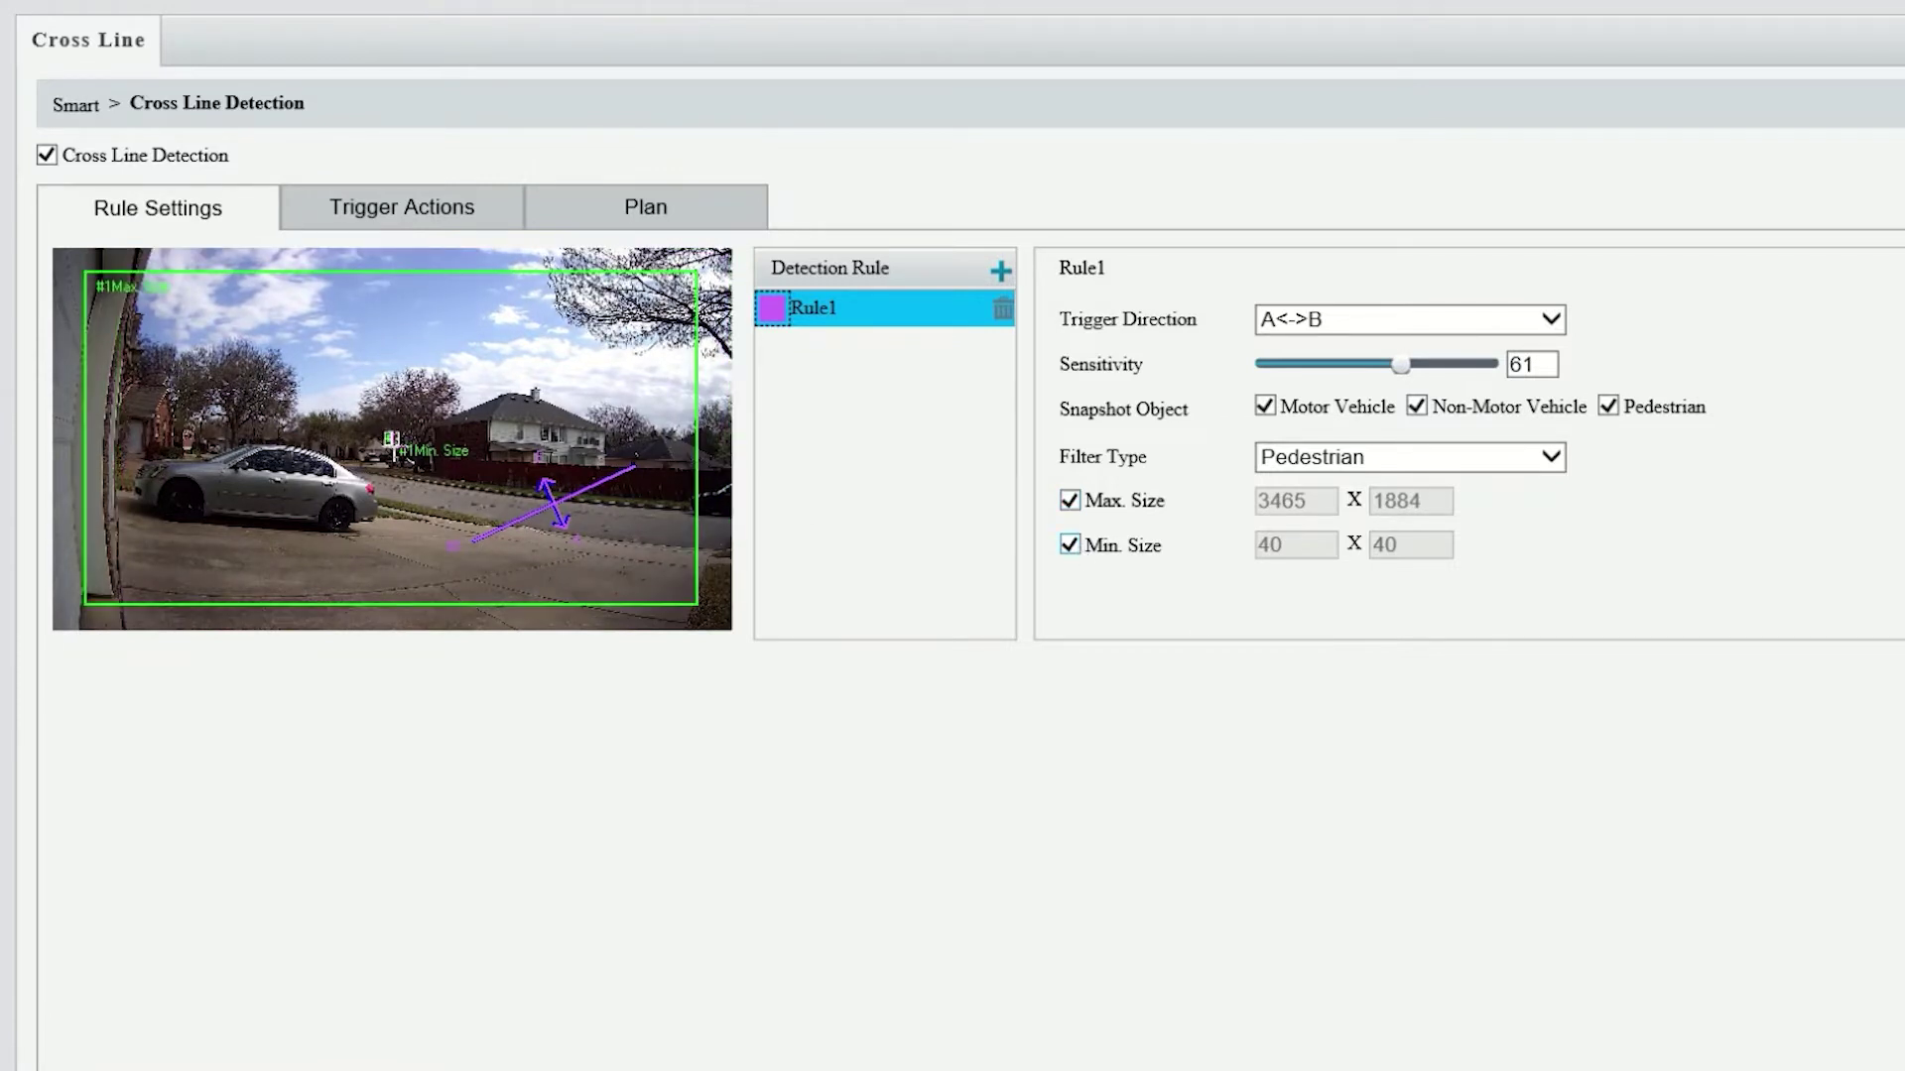
left_click_drag(398, 443, 491, 493)
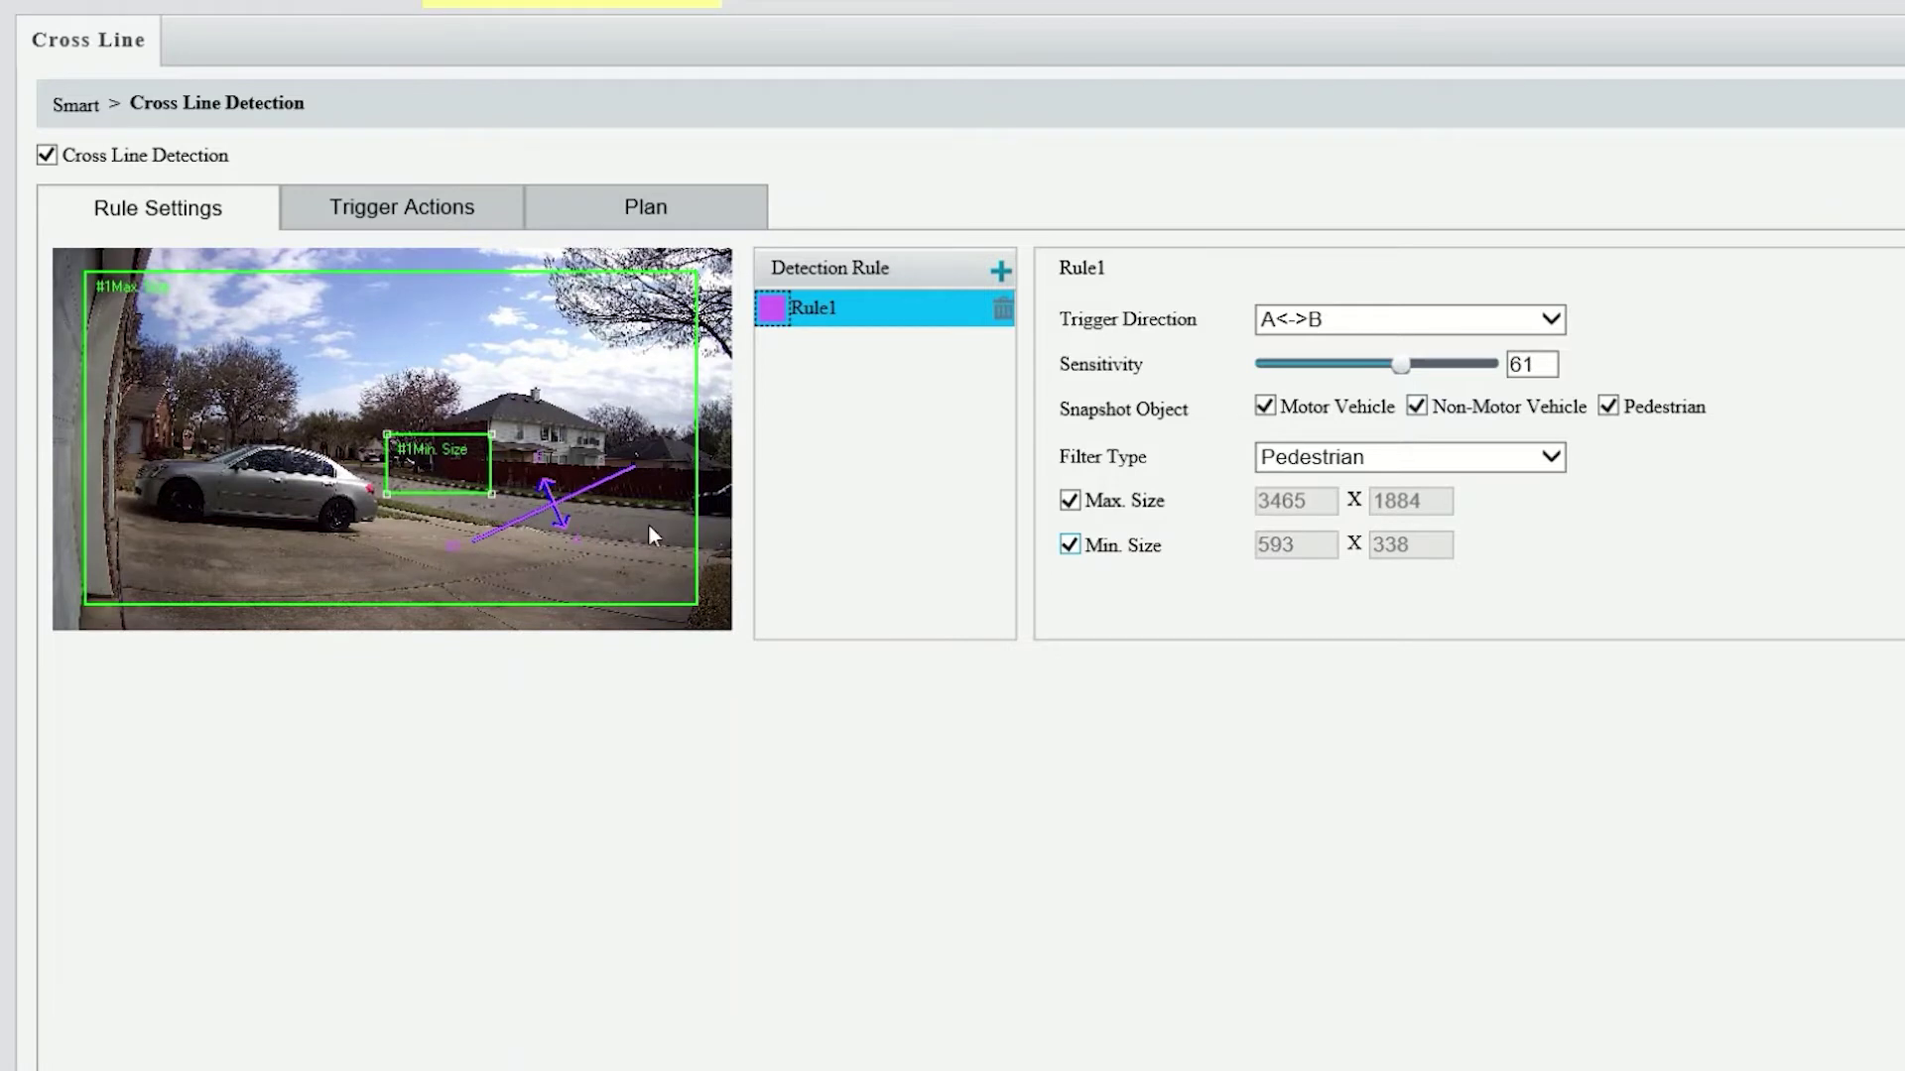
left_click(1068, 545)
left_click(1069, 500)
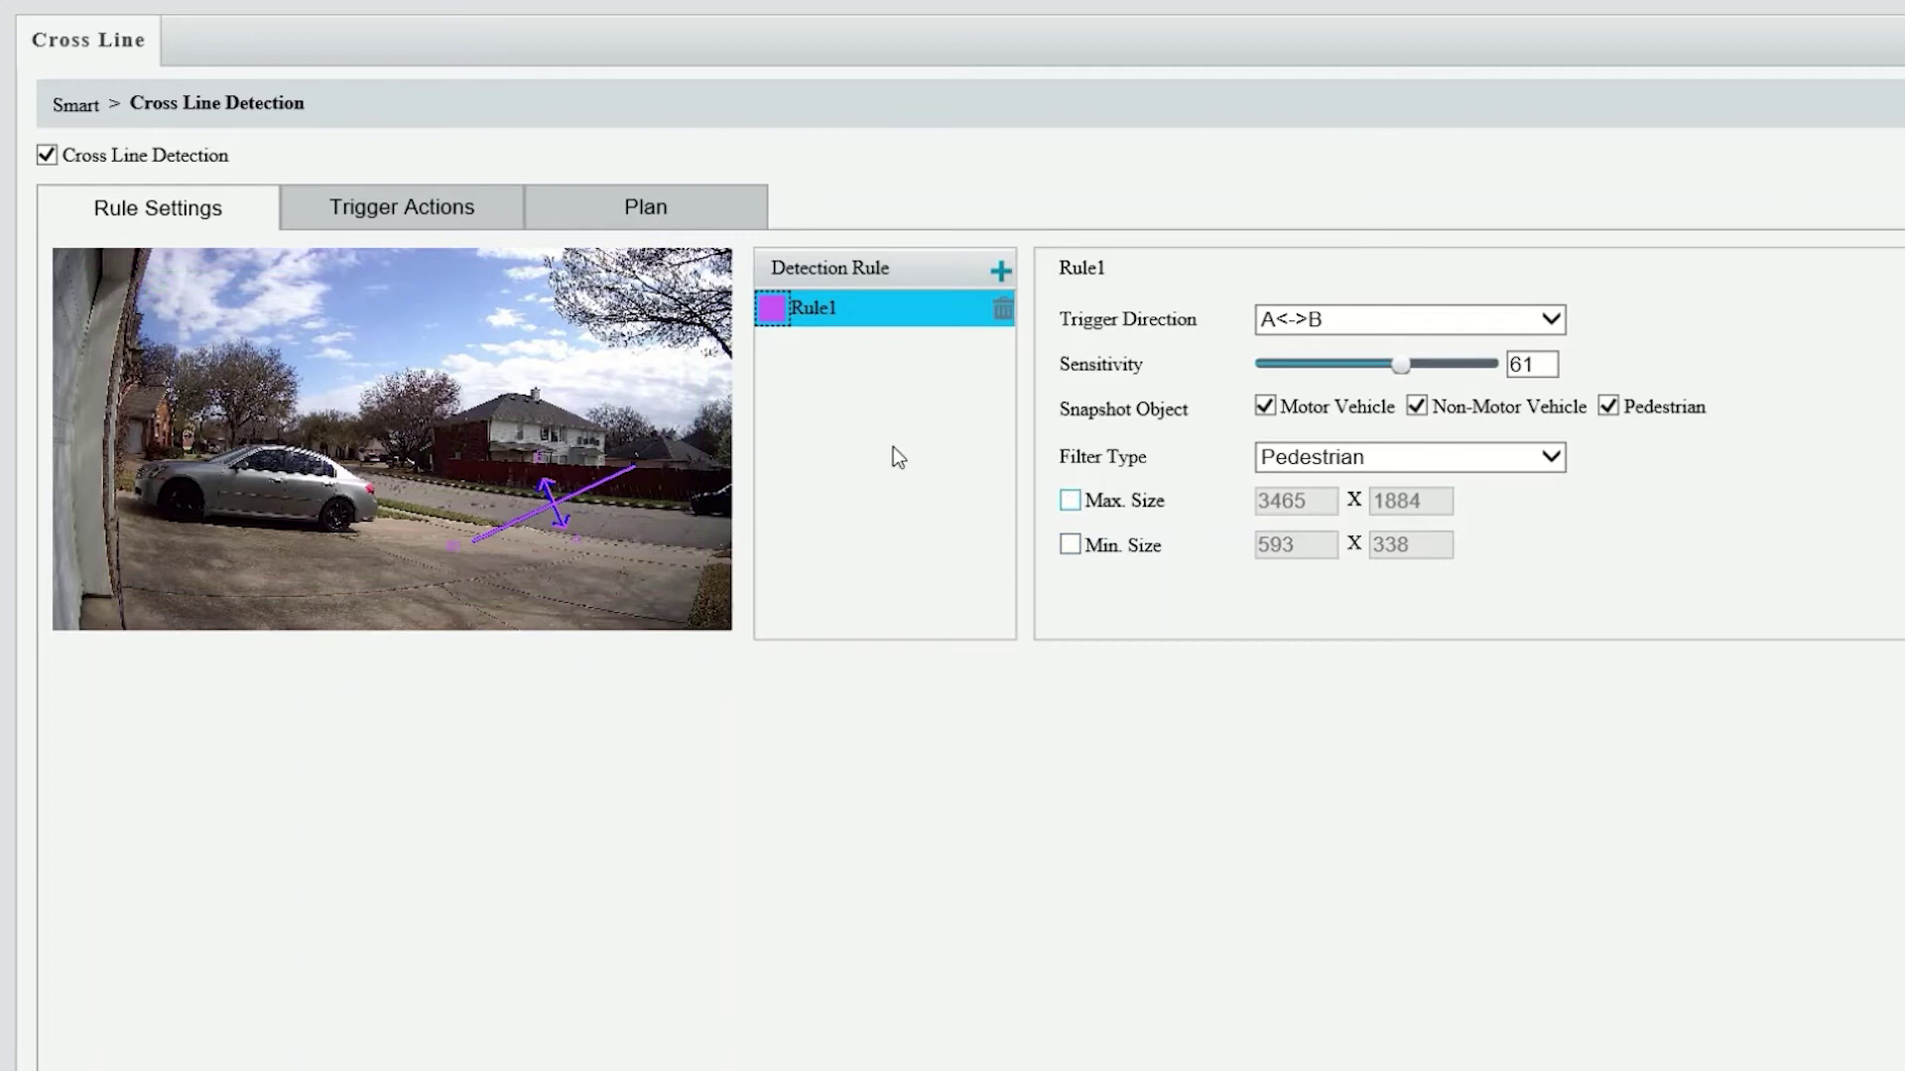
Set the cross-line alarm audio to clip 1 repeated 3 times, then view the Plan schedule.
left_click(424, 224)
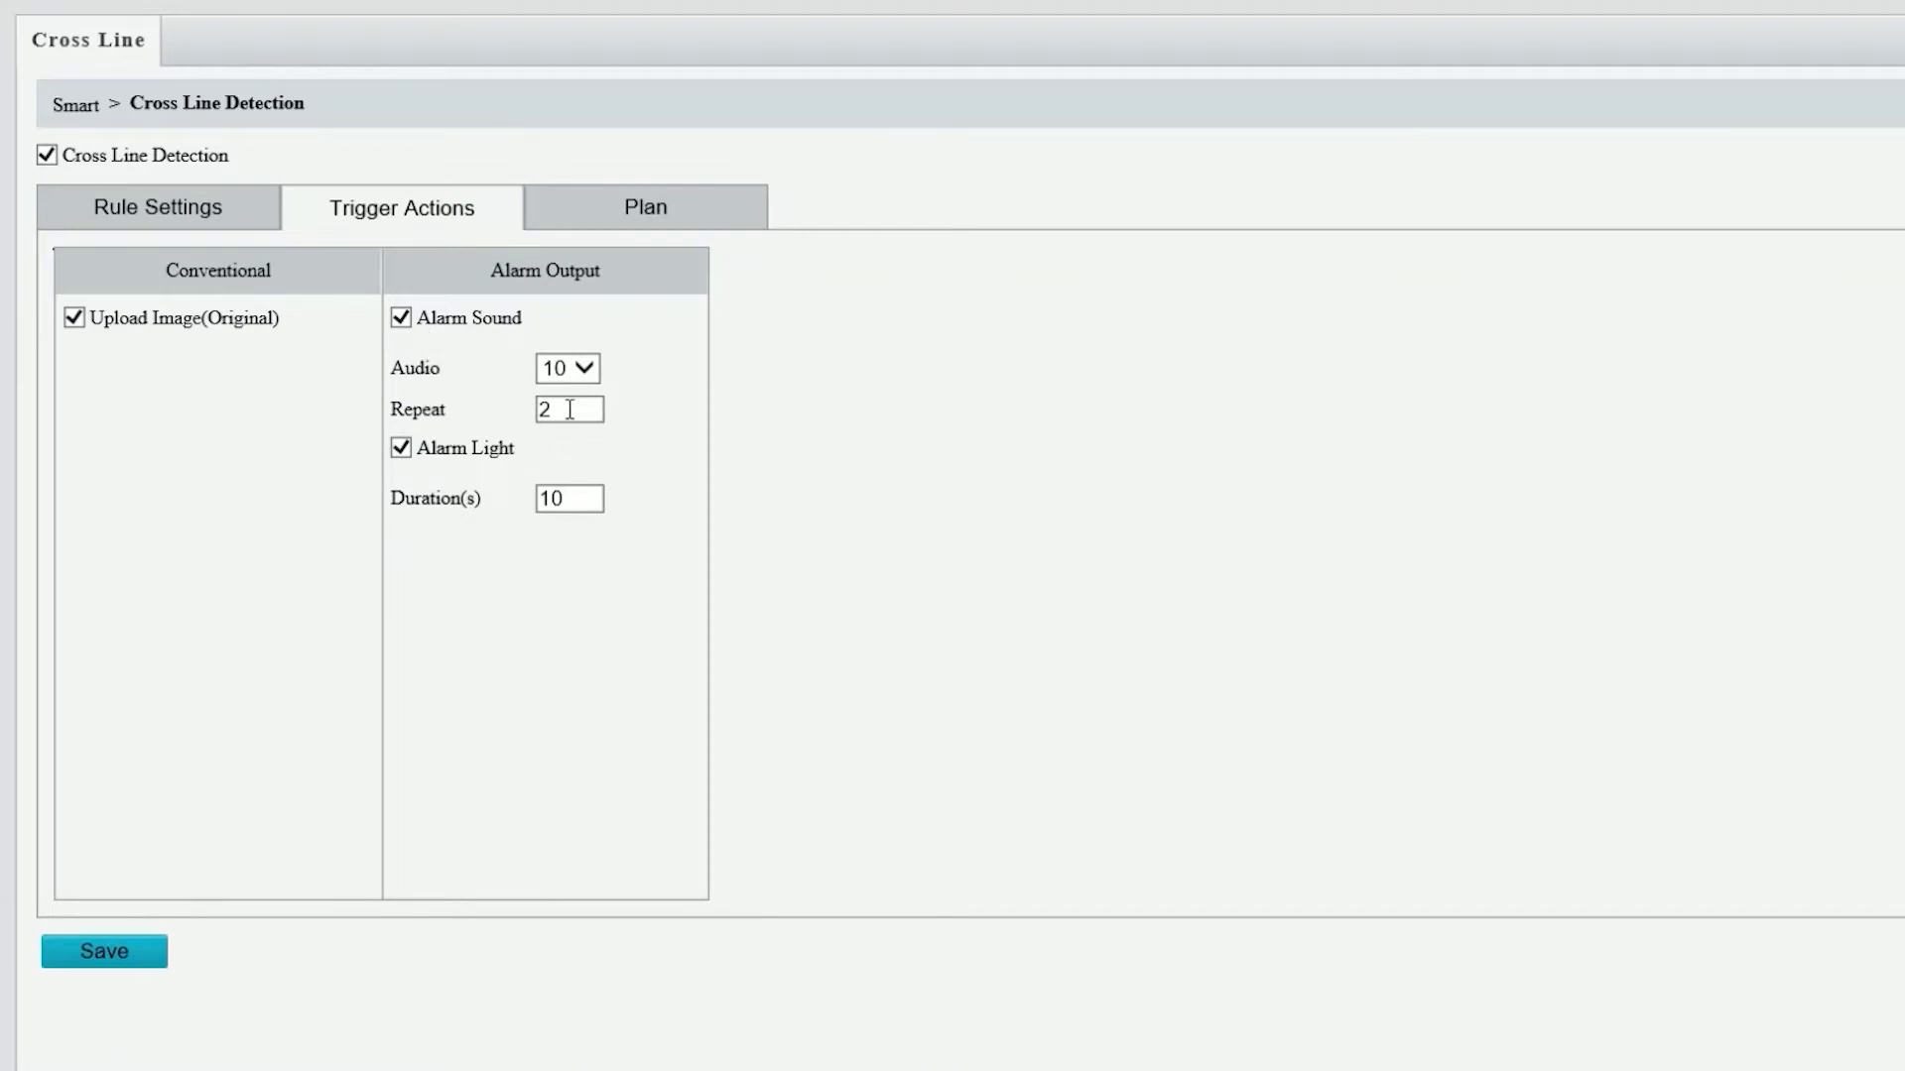
left_click(581, 376)
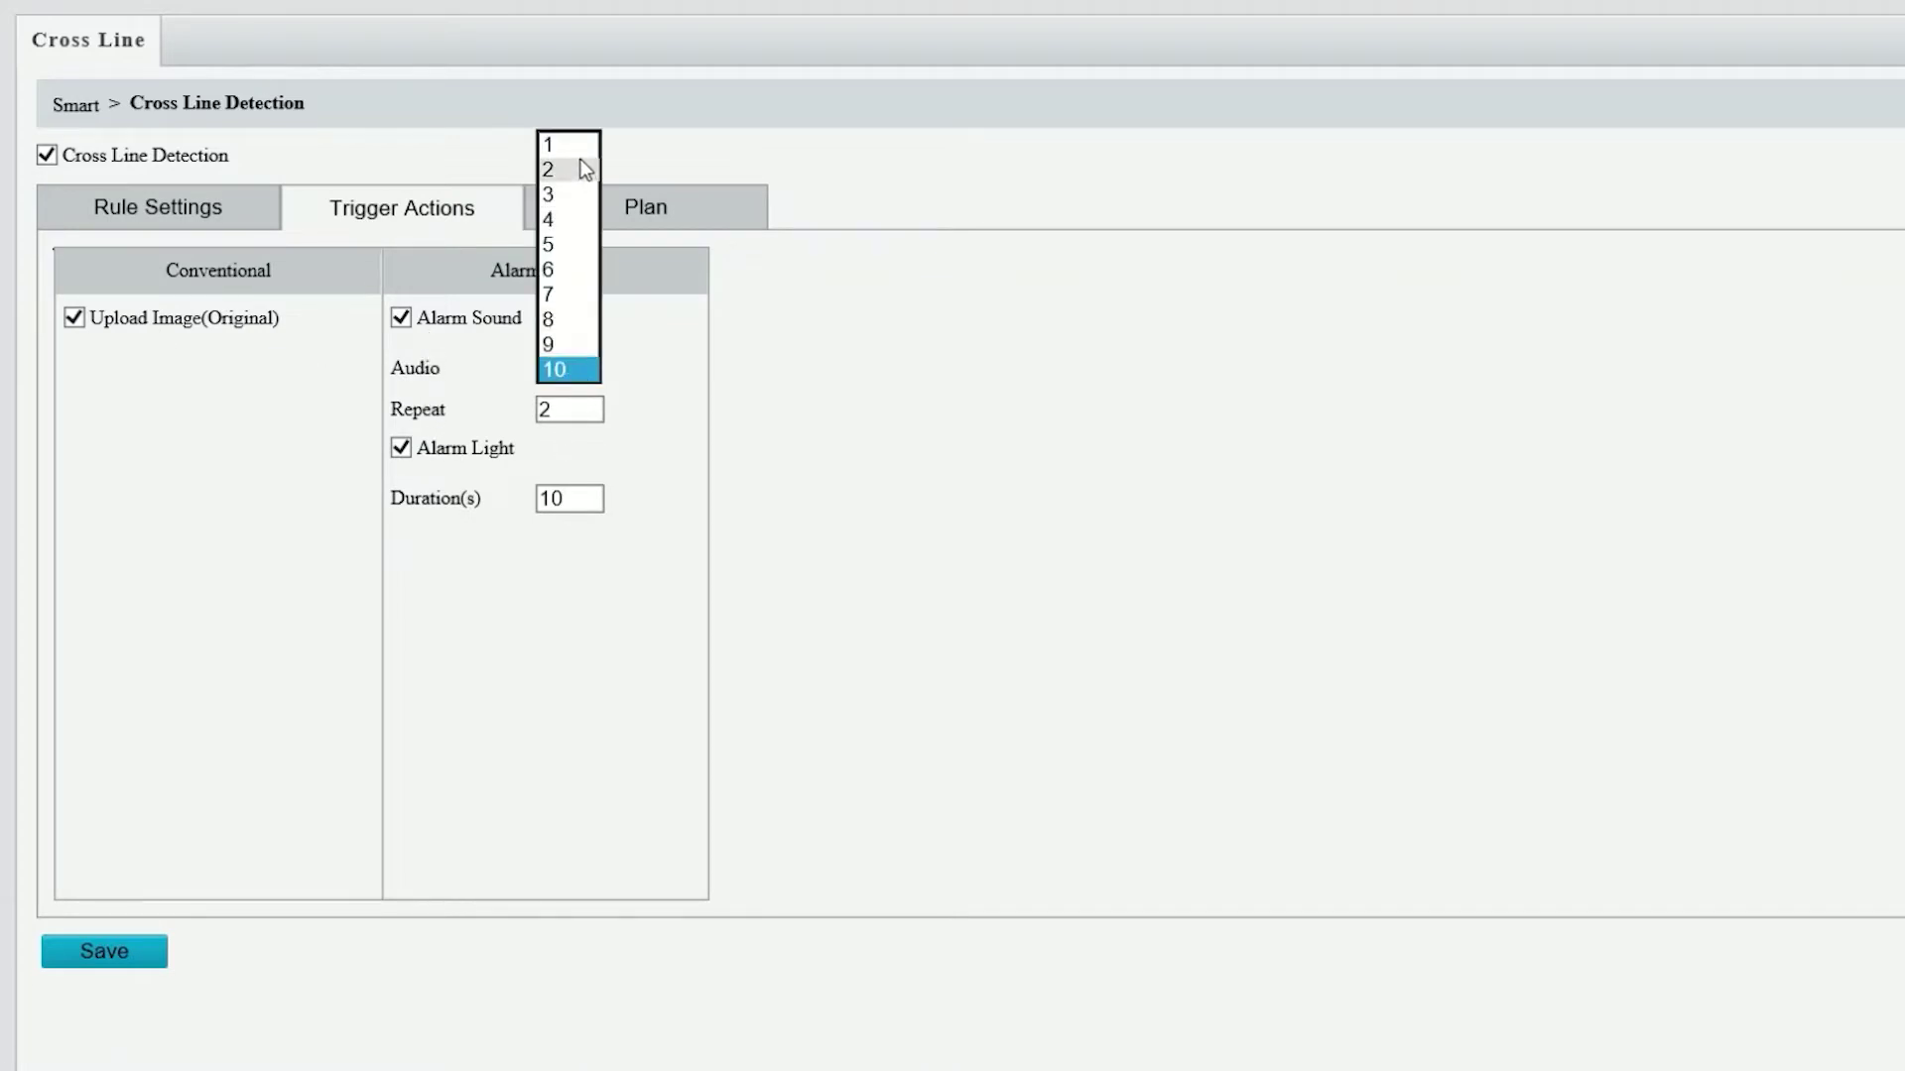
left_click(586, 146)
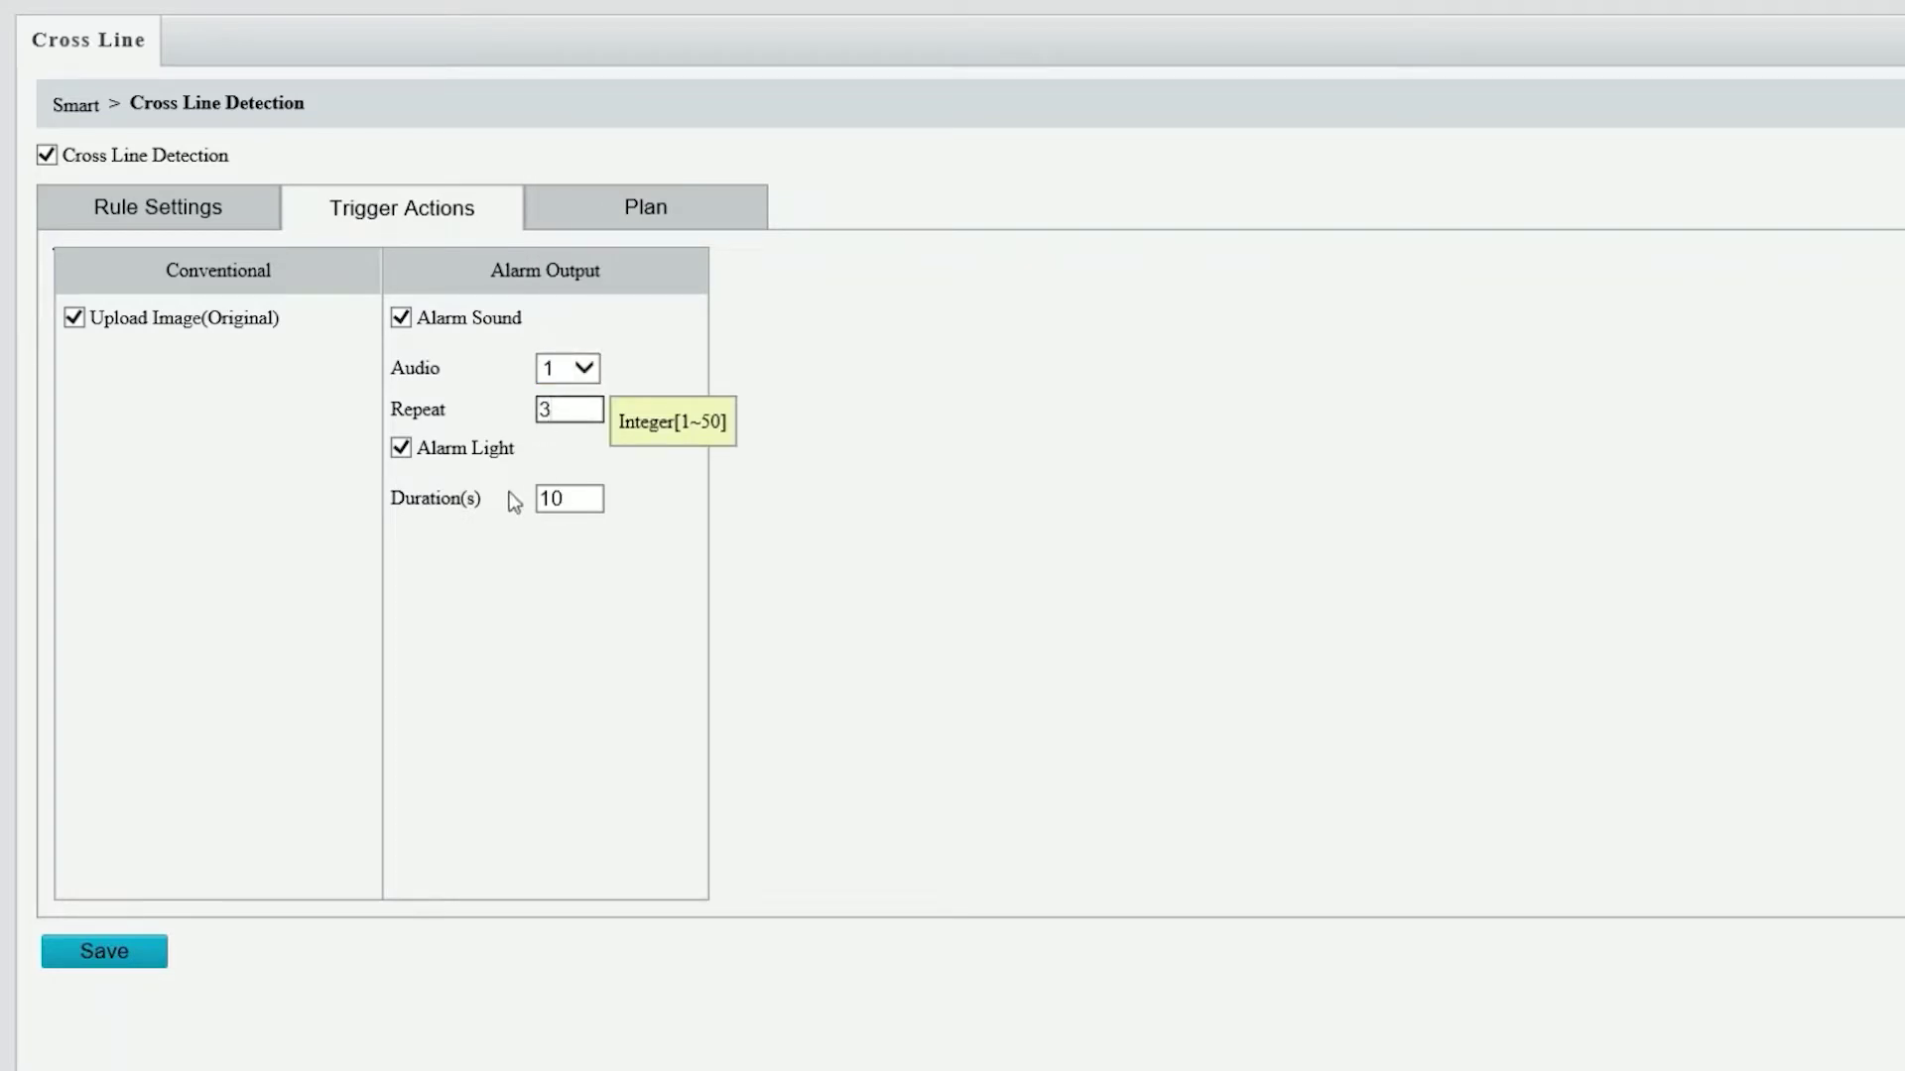
left_click(572, 496)
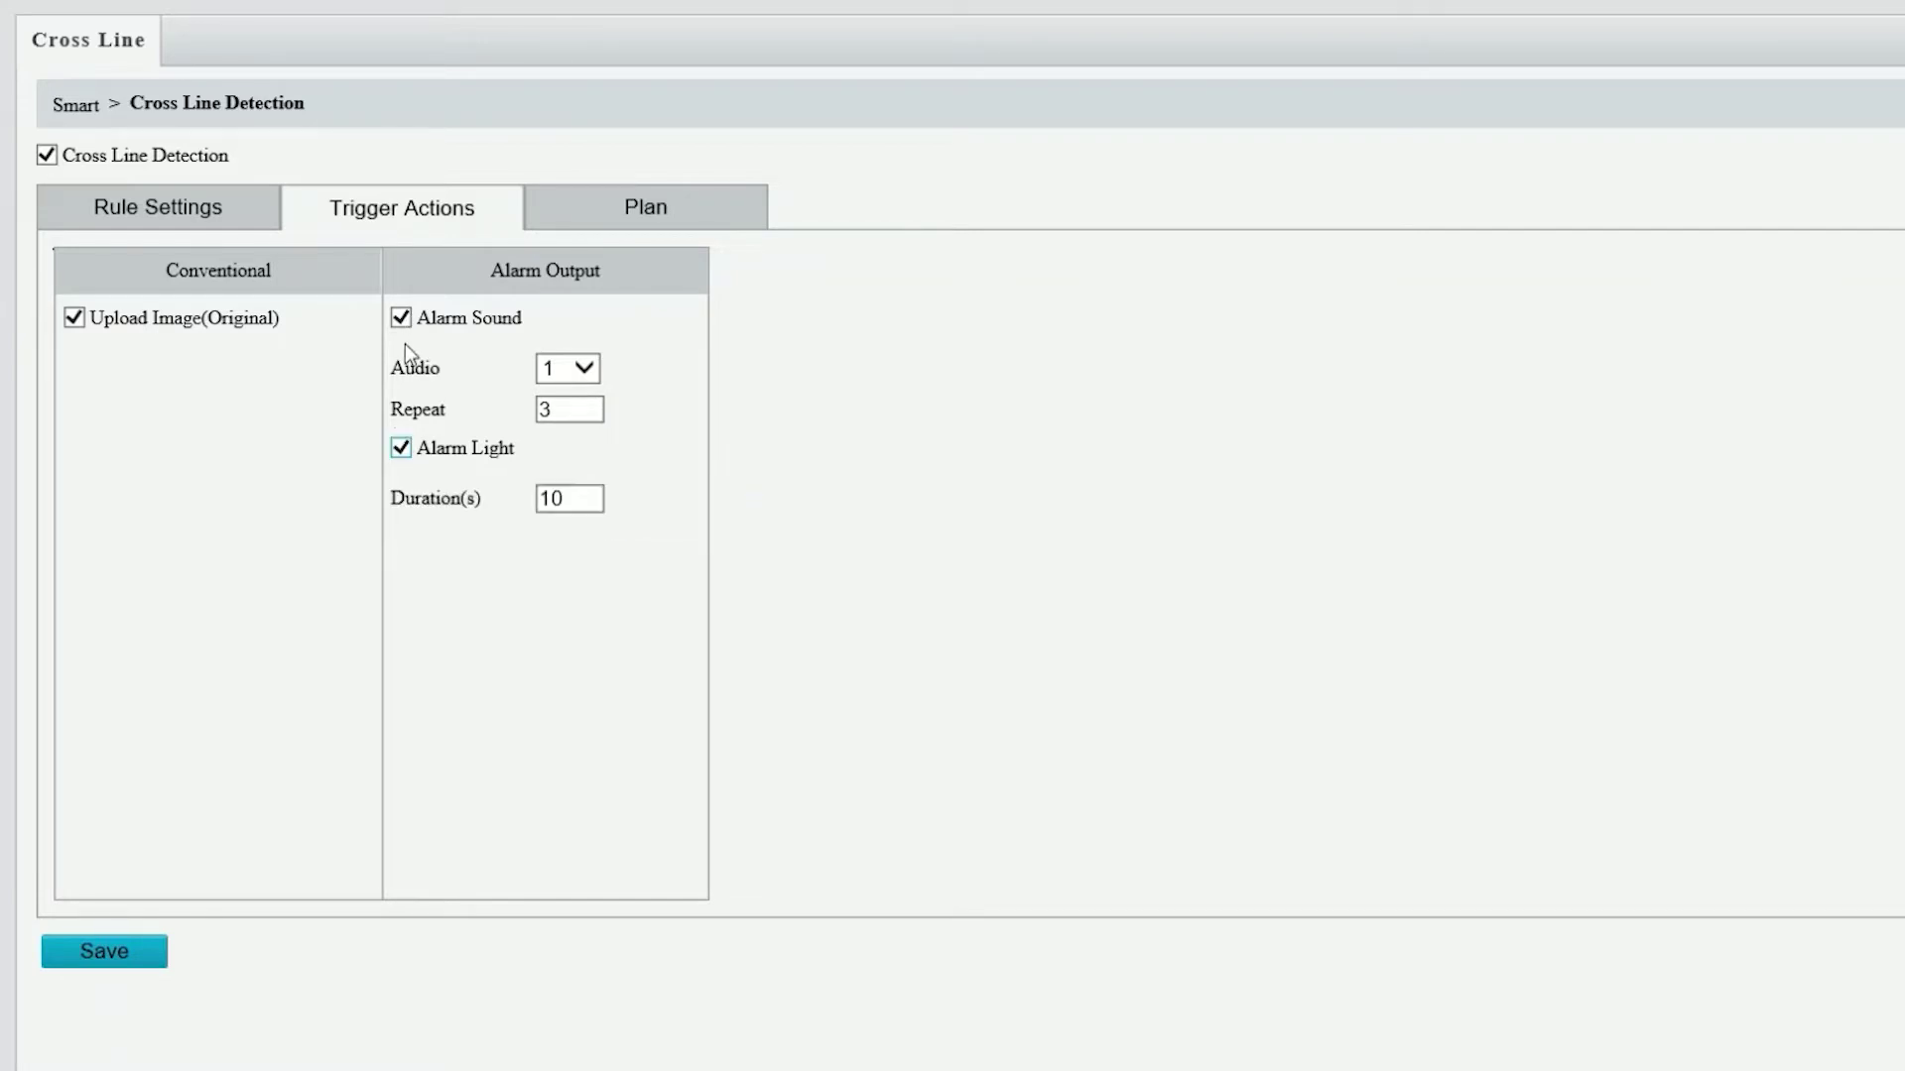
left_click(555, 223)
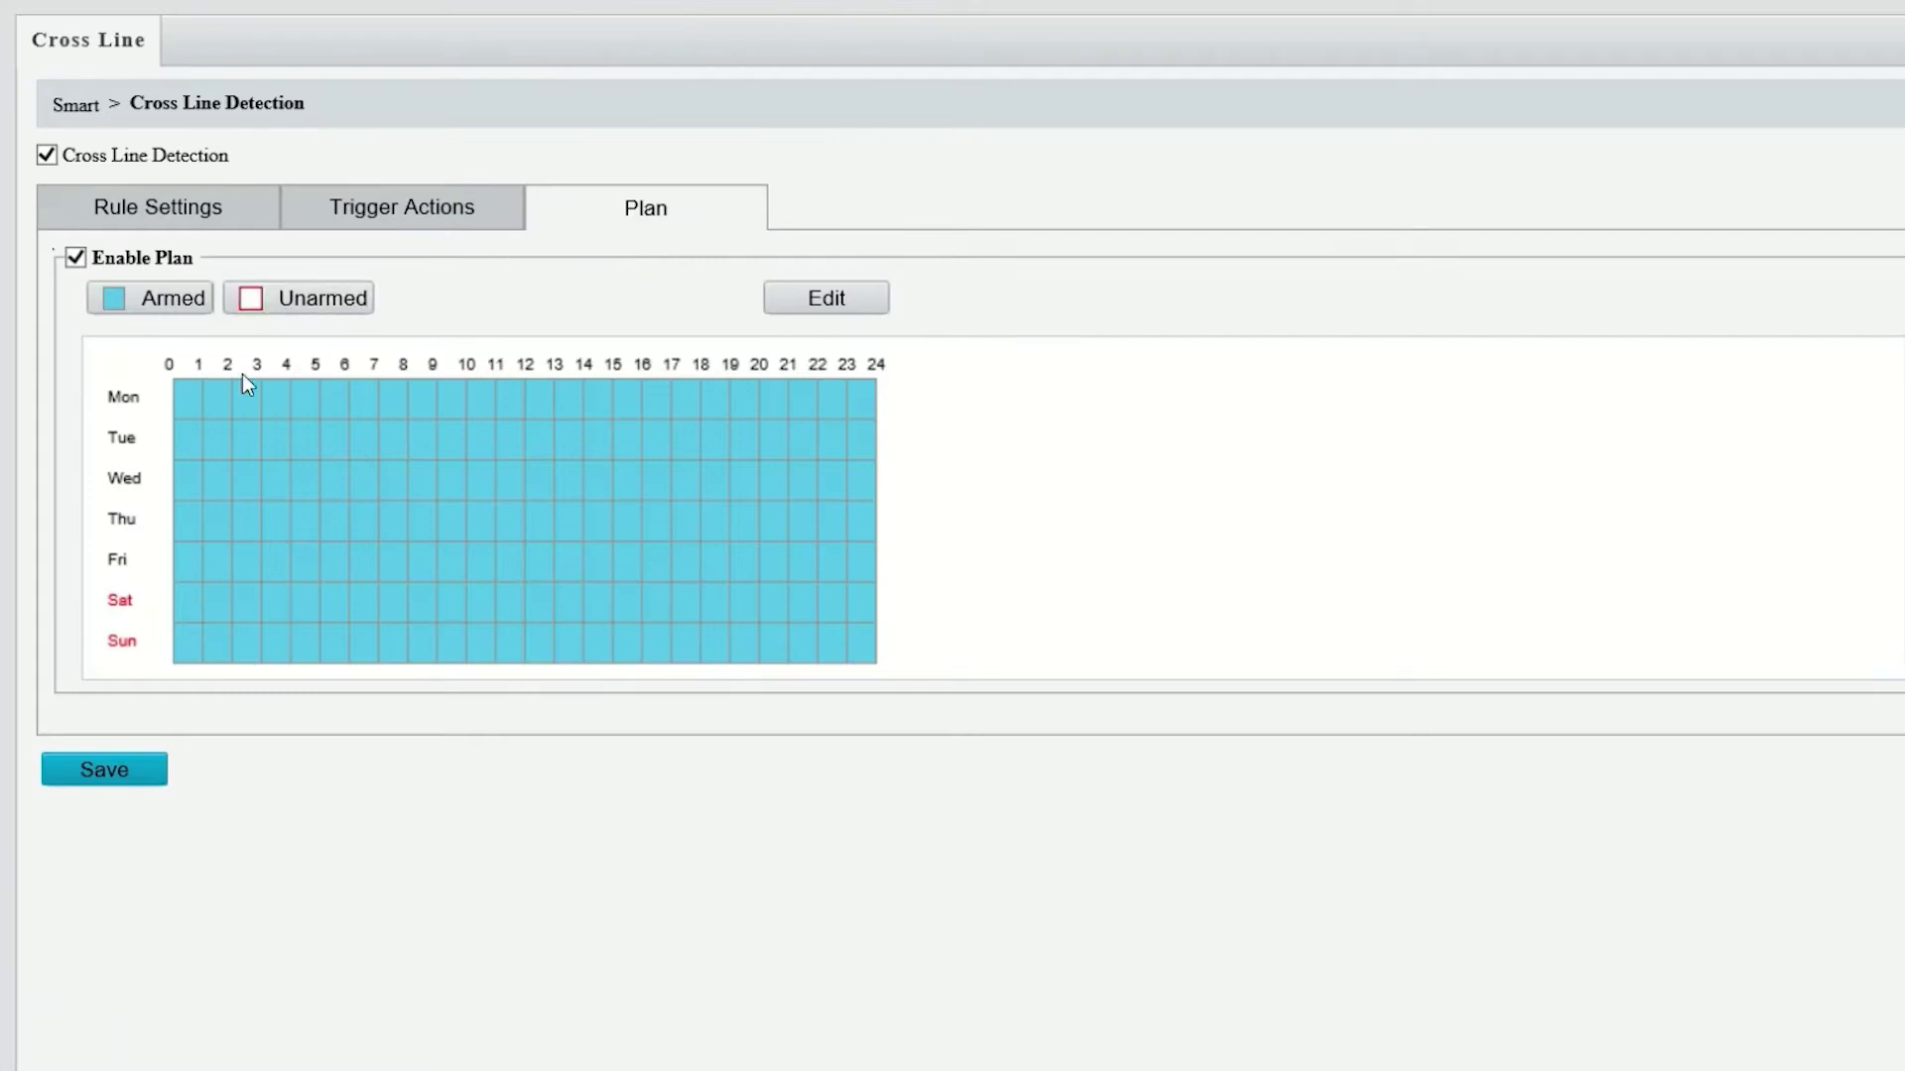
Unarm Monday–Tuesday hours 1–11, preview Thursday's periods, re-arm them, and return to Rule Settings.
left_click_drag(214, 399, 488, 433)
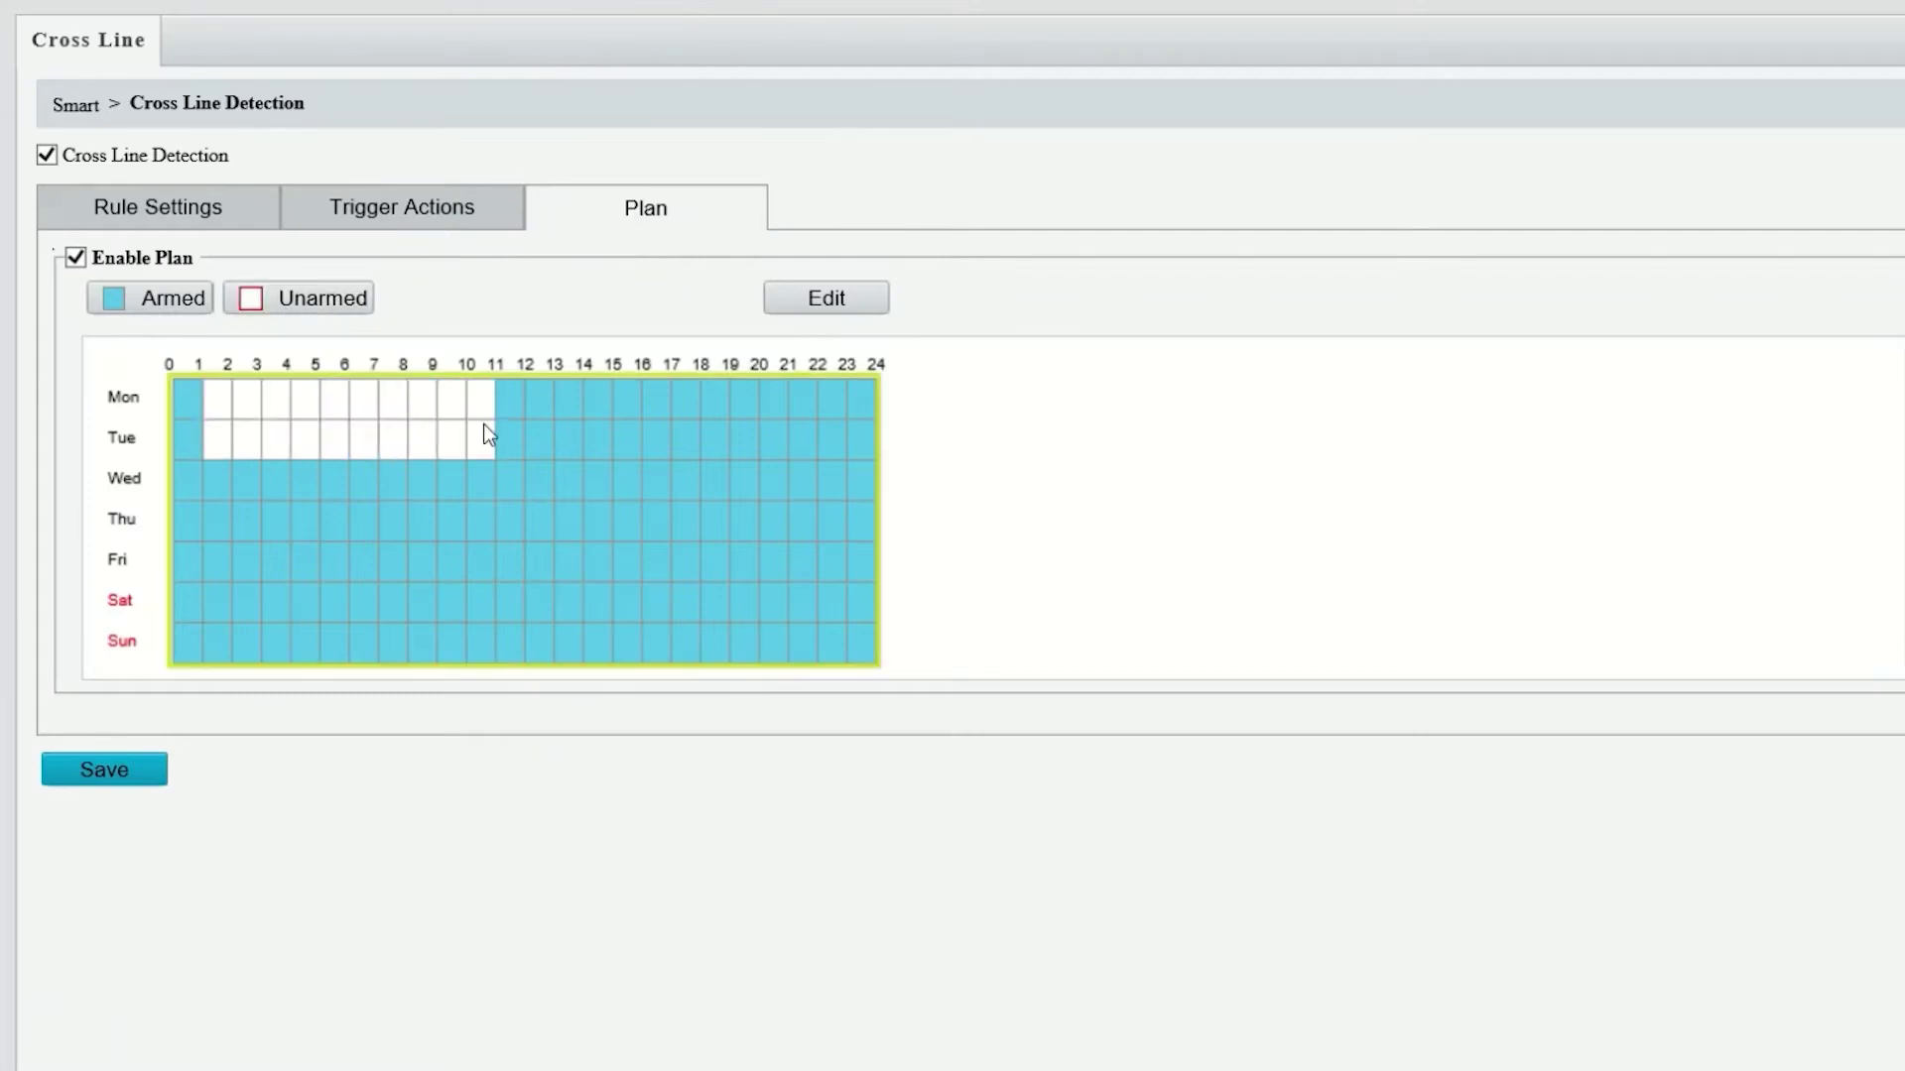
left_click(789, 314)
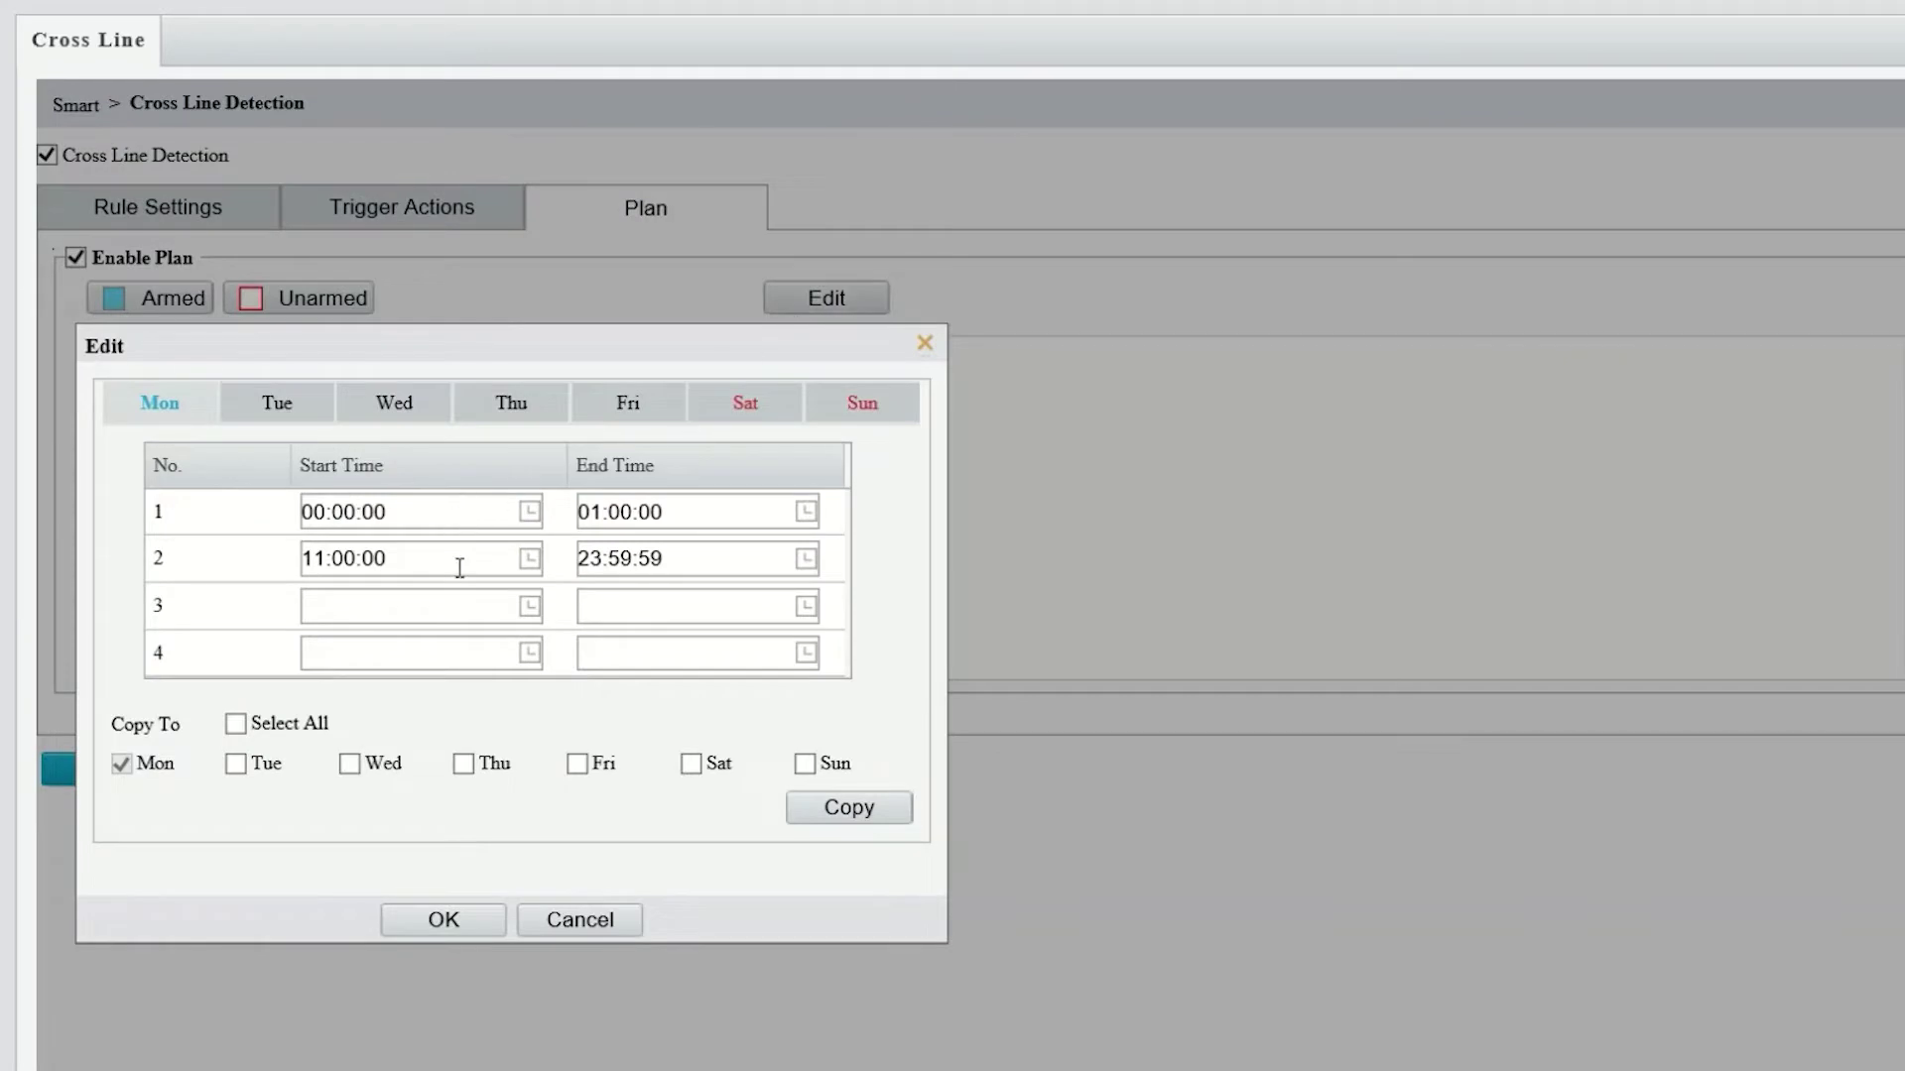
left_click(235, 723)
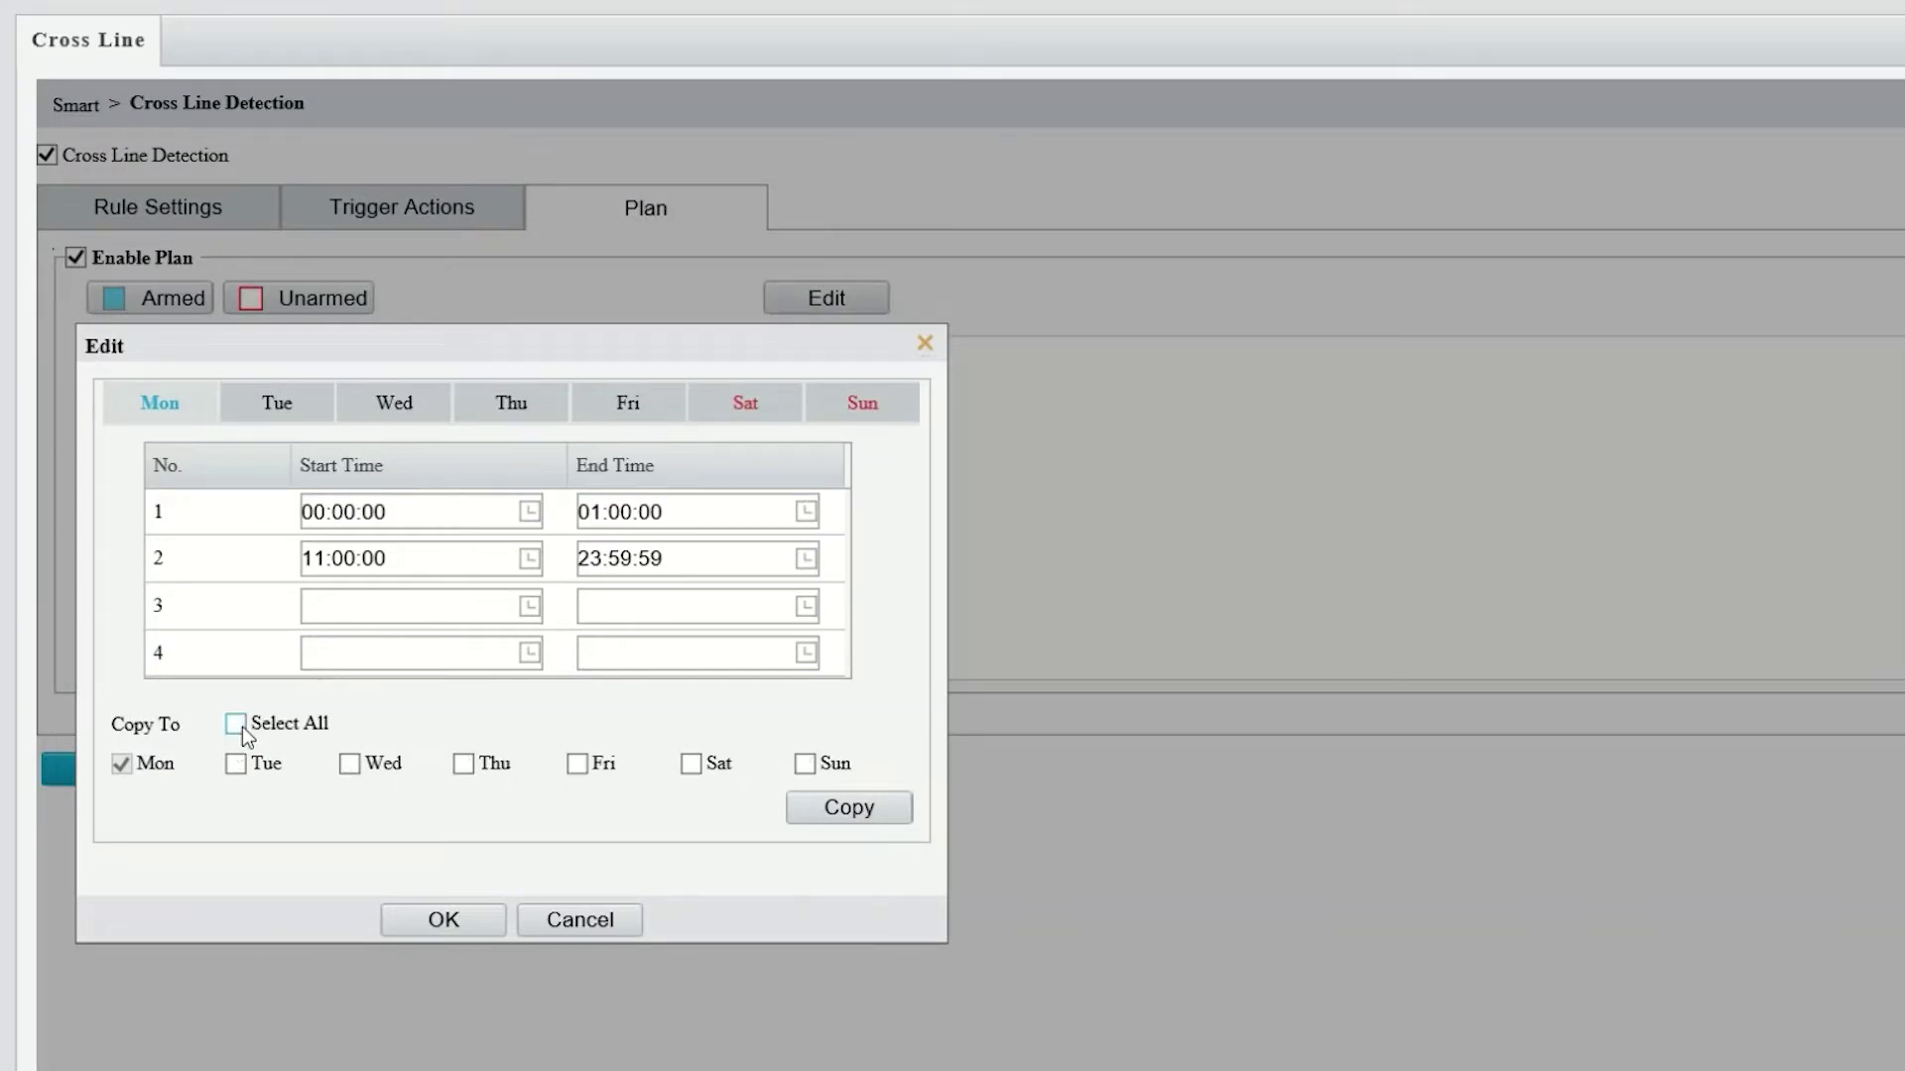
left_click(492, 415)
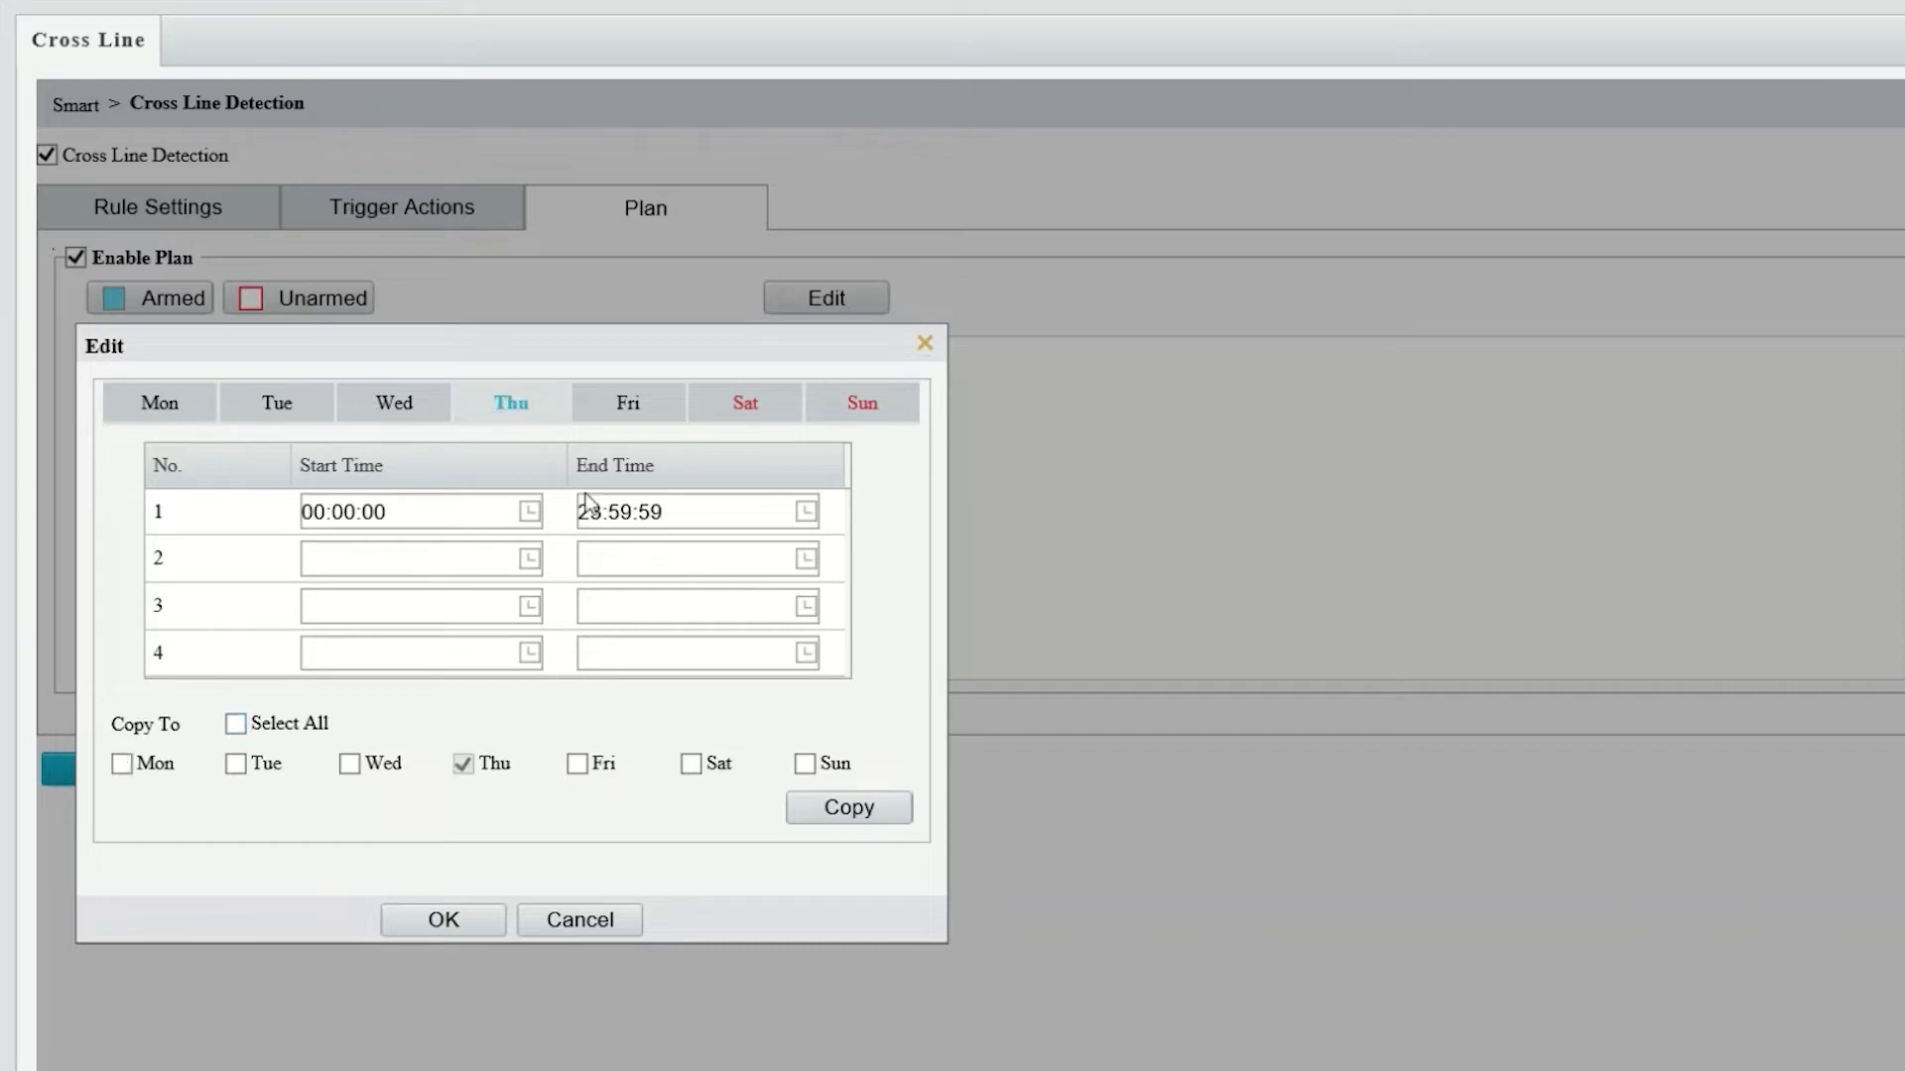
left_click(592, 925)
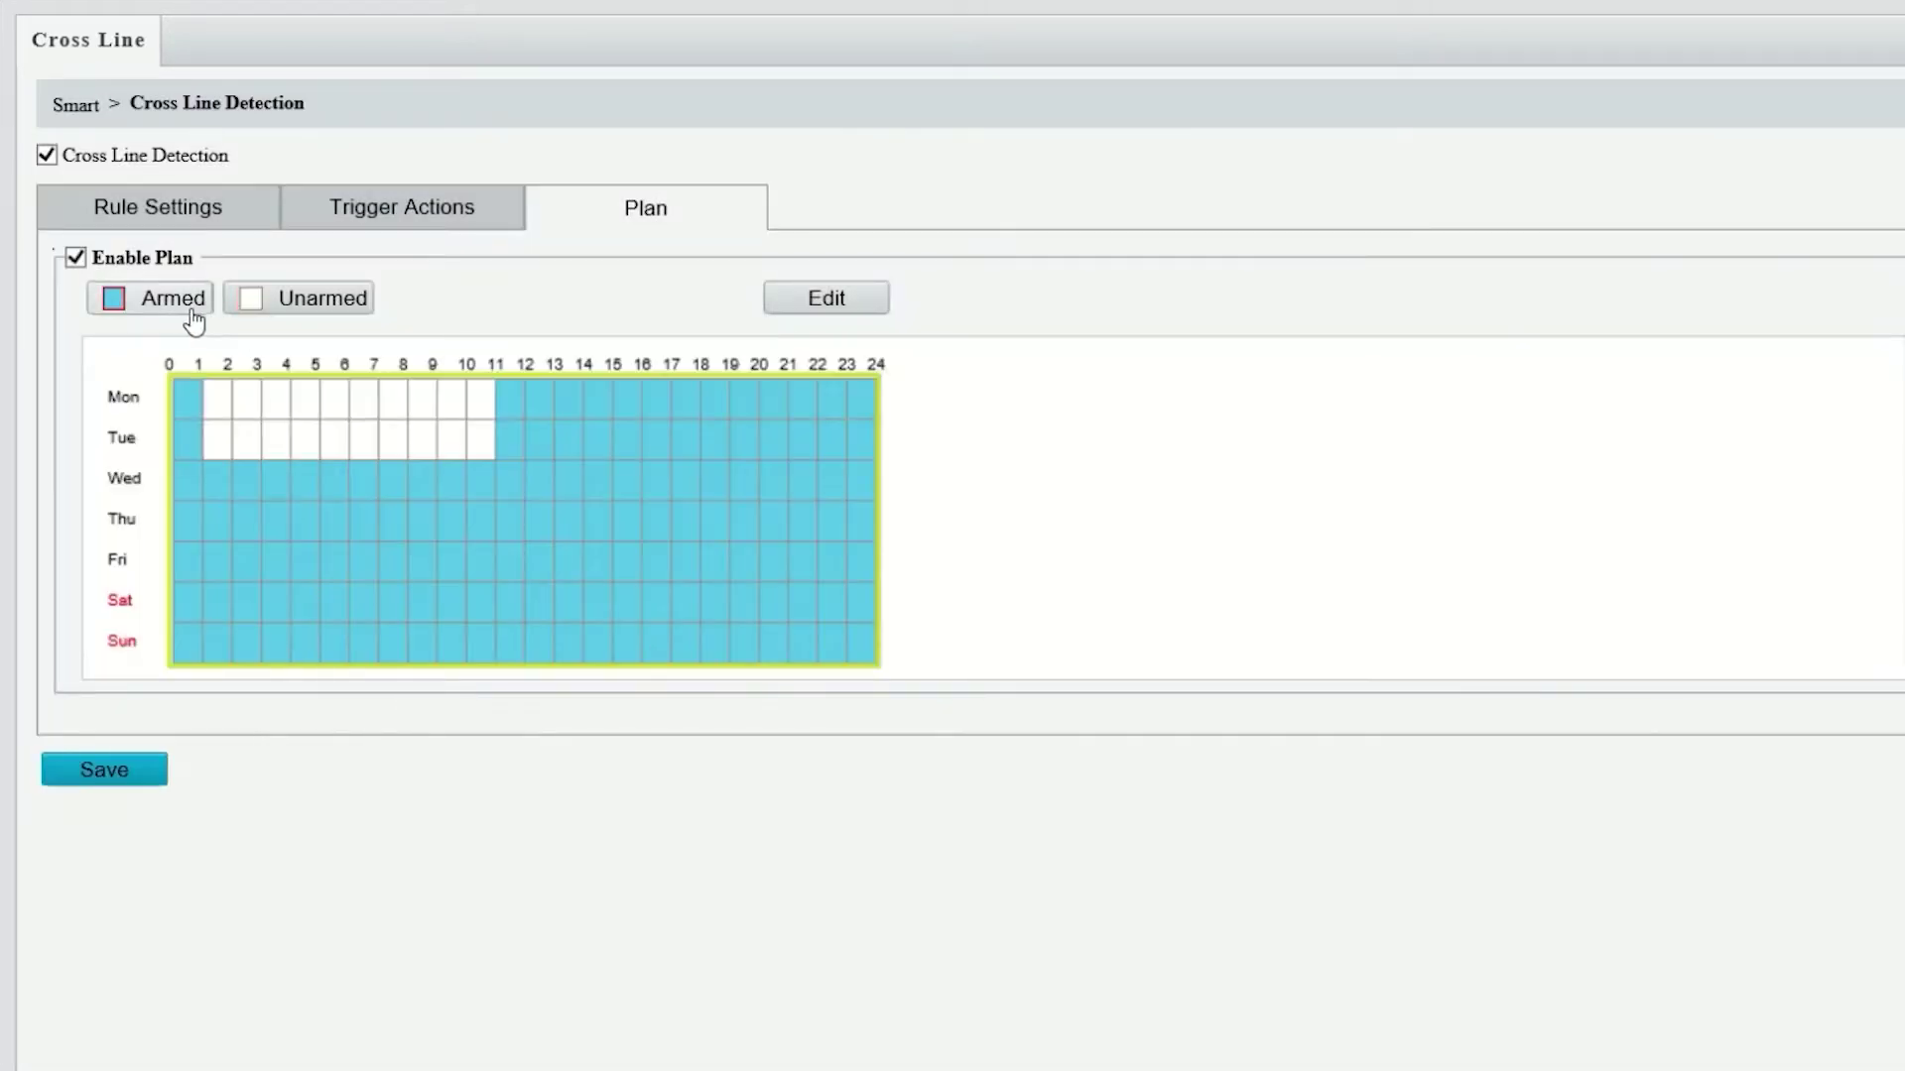
left_click_drag(217, 412, 462, 444)
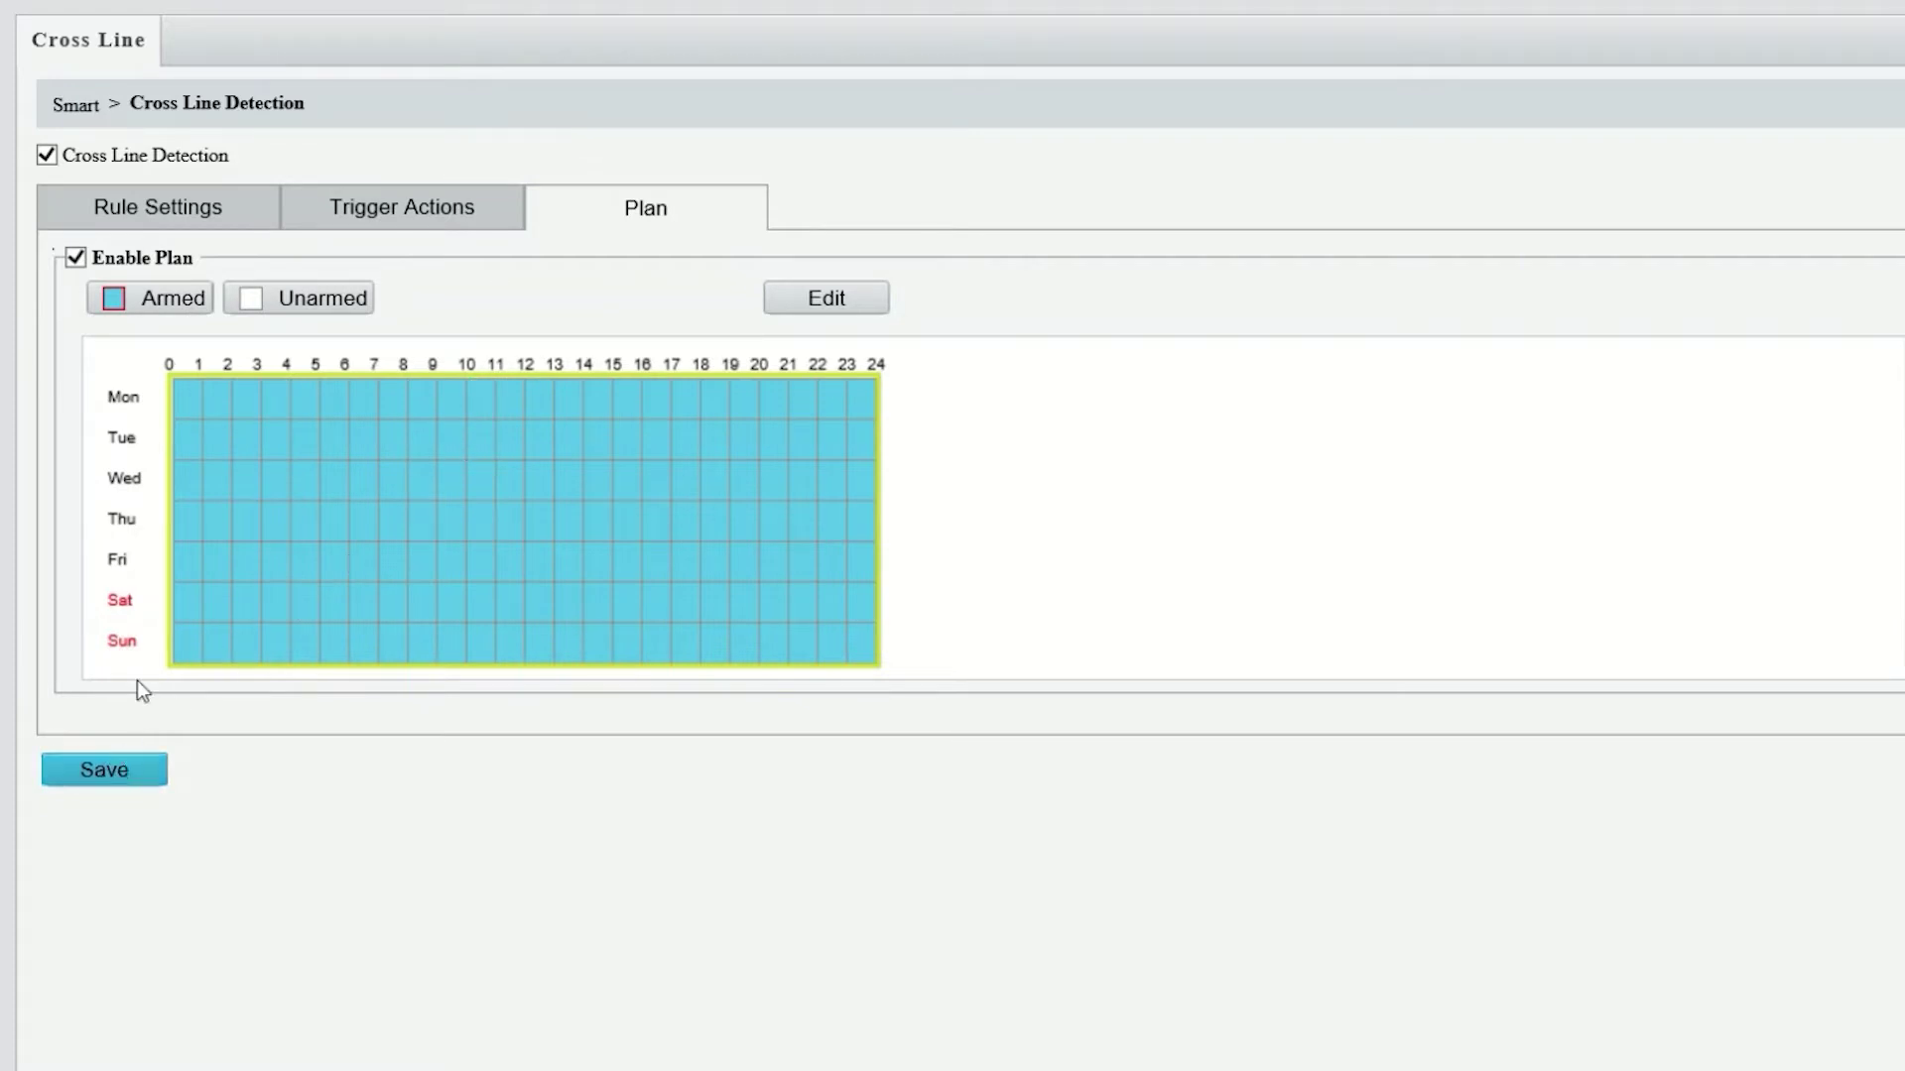
left_click(170, 208)
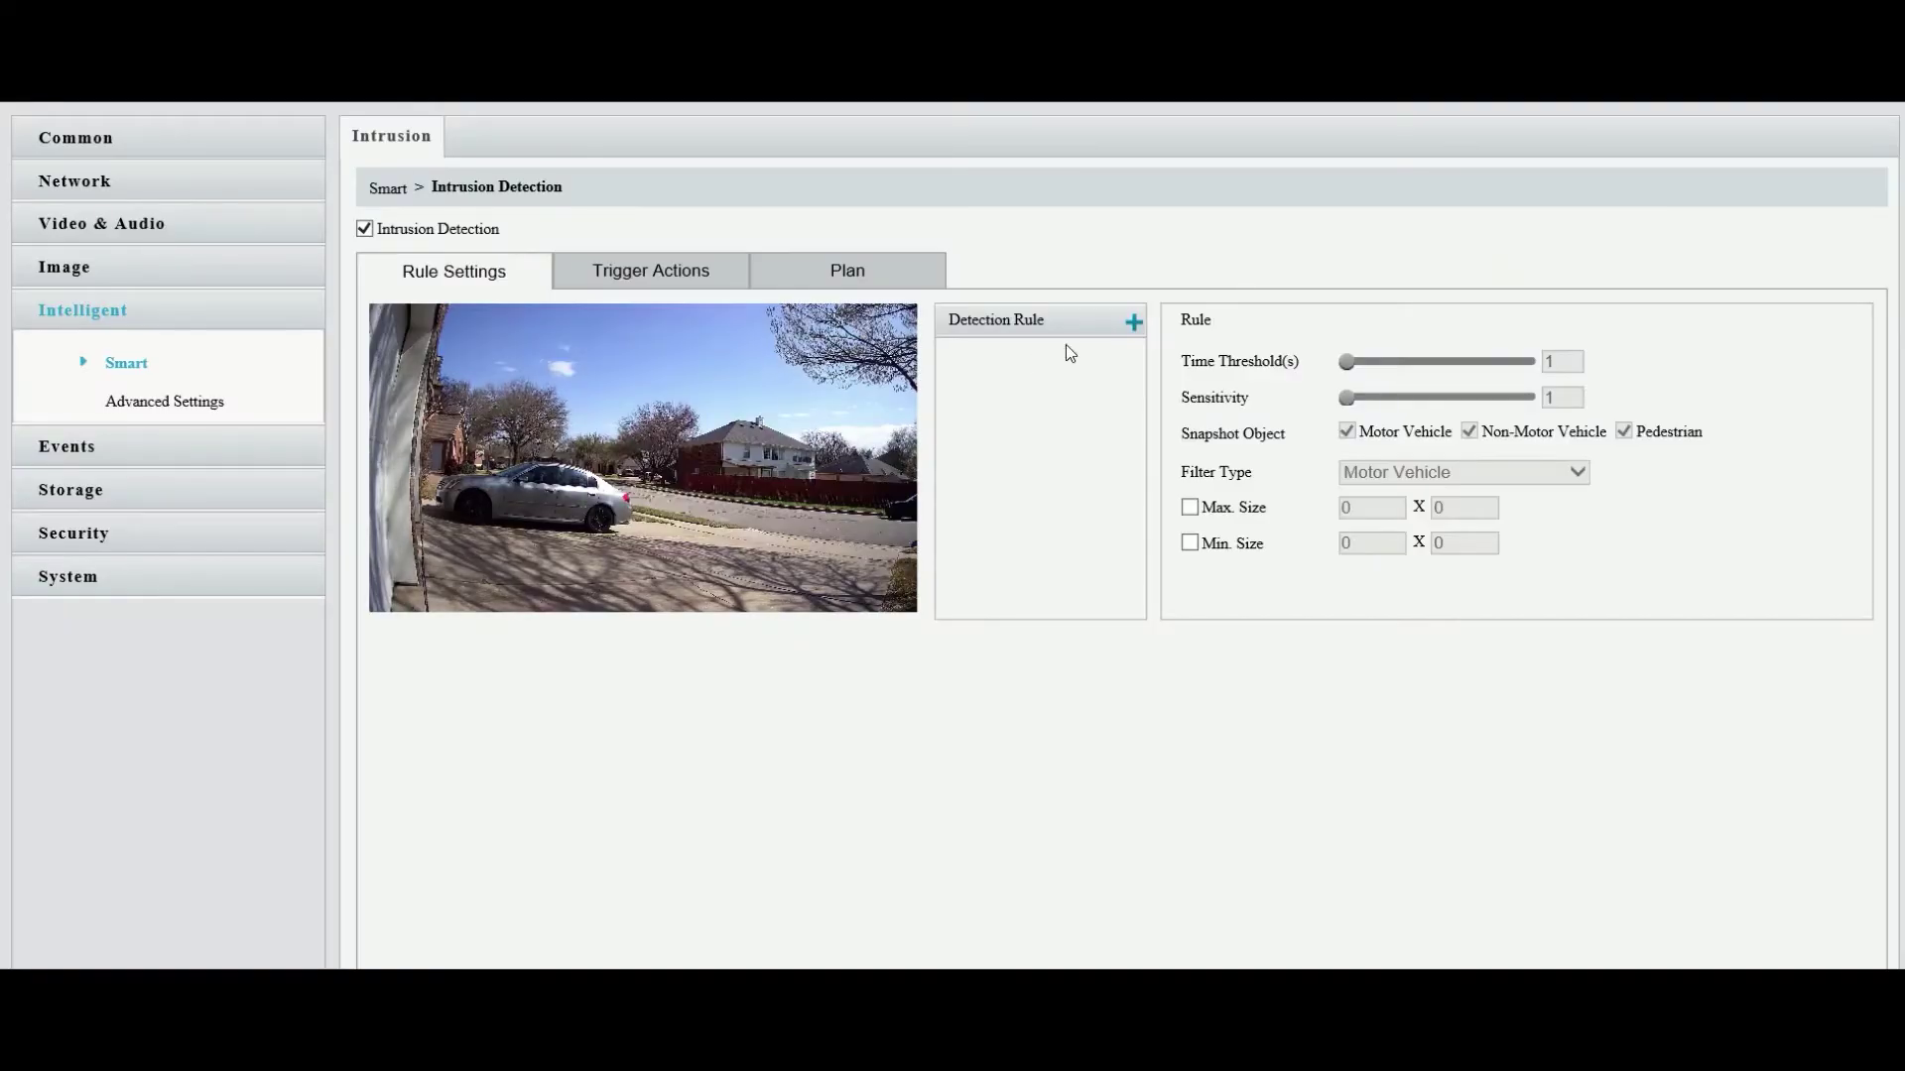
Add intrusion Rule1 and drag its detection area onto the road and red fence.
left_click(1133, 324)
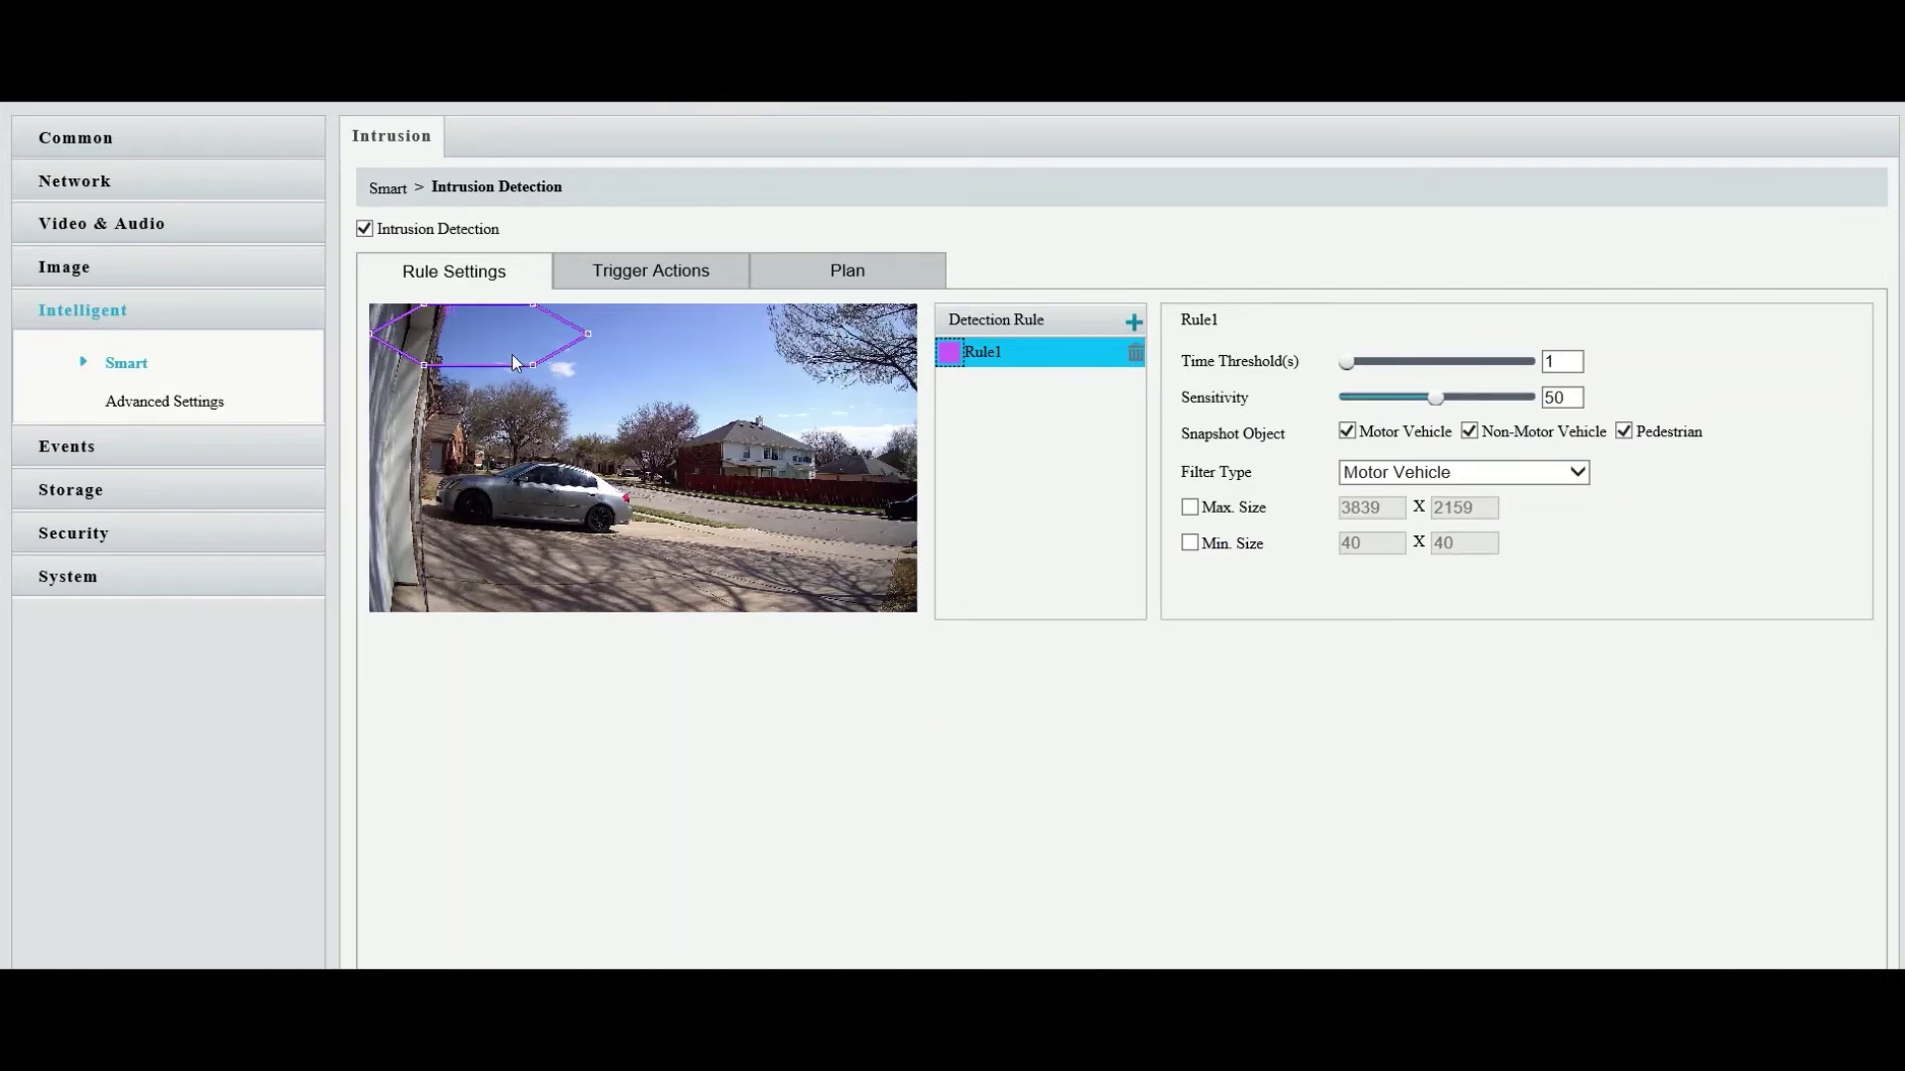
left_click_drag(498, 375, 822, 545)
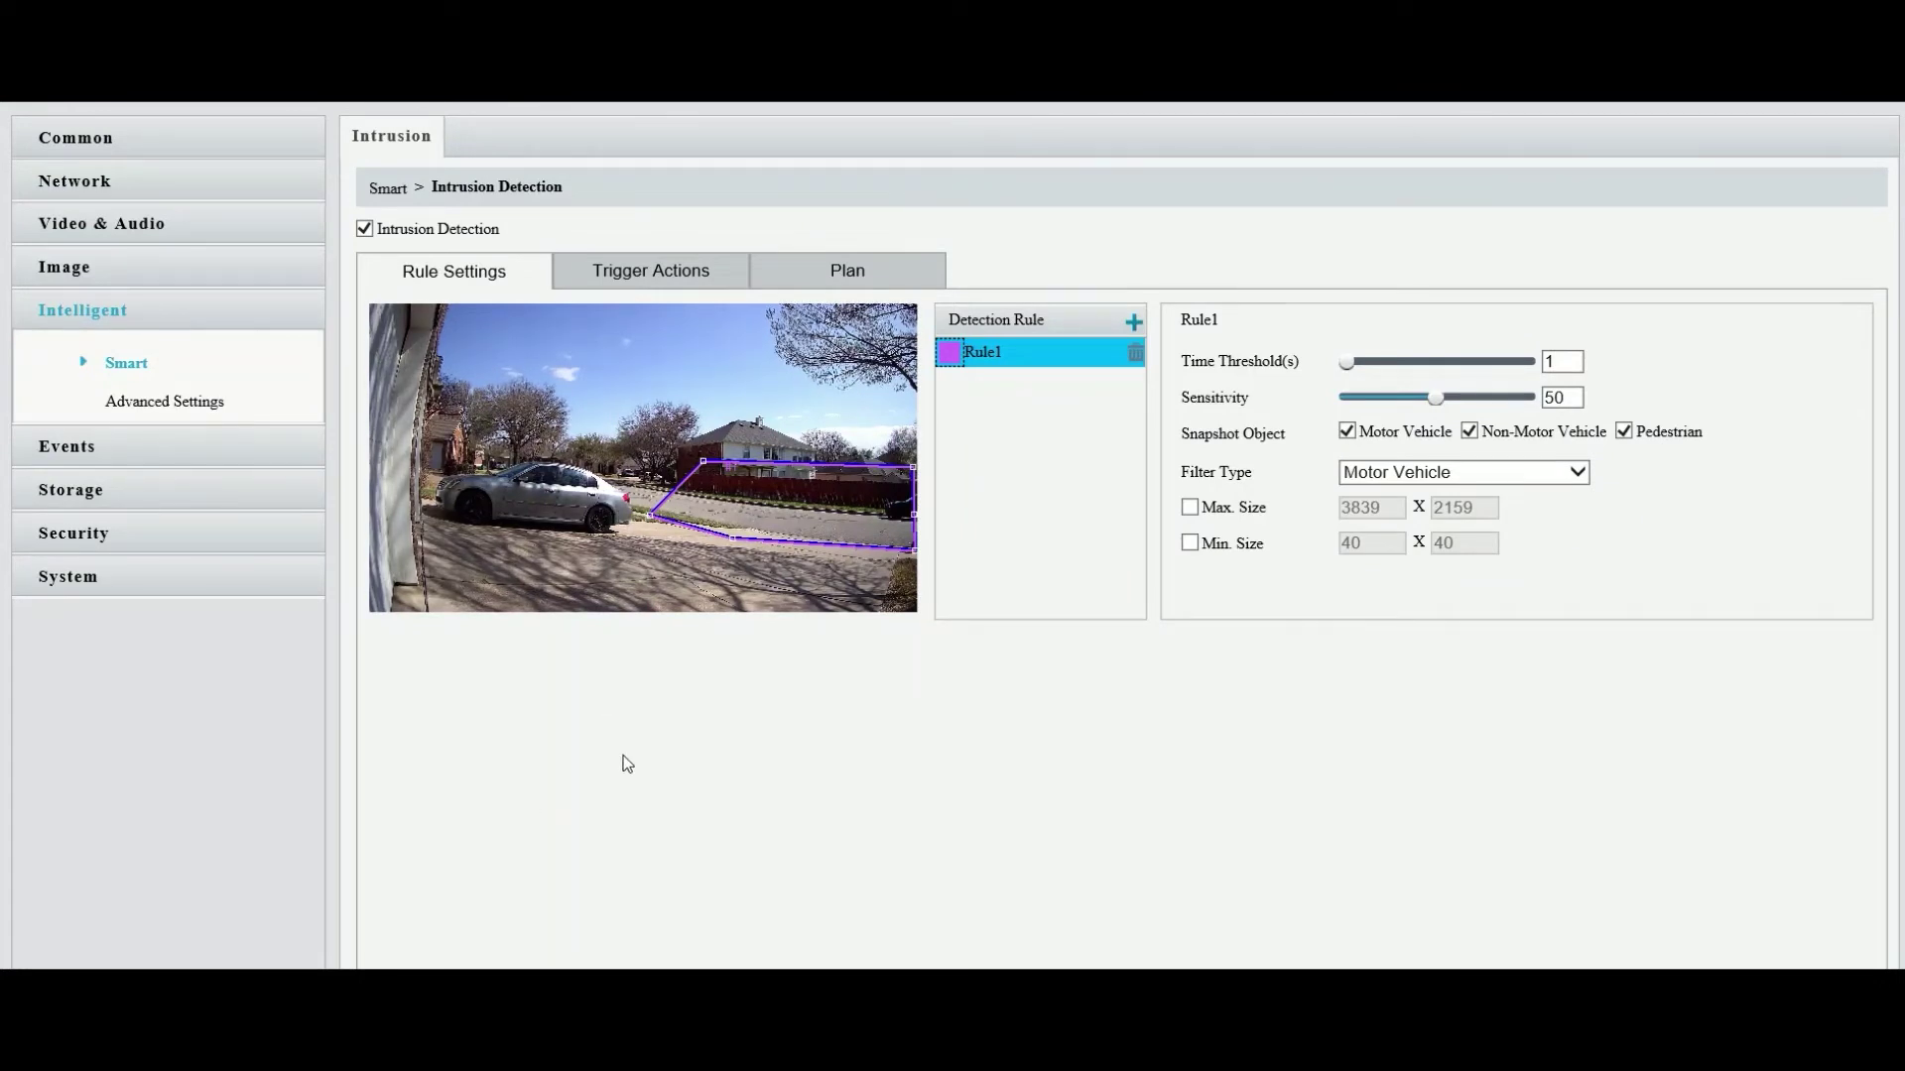
Raise the intrusion sensitivity to 58, keeping Motor Vehicle as the filter type.
left_click_drag(1429, 389, 1461, 402)
left_click(1439, 474)
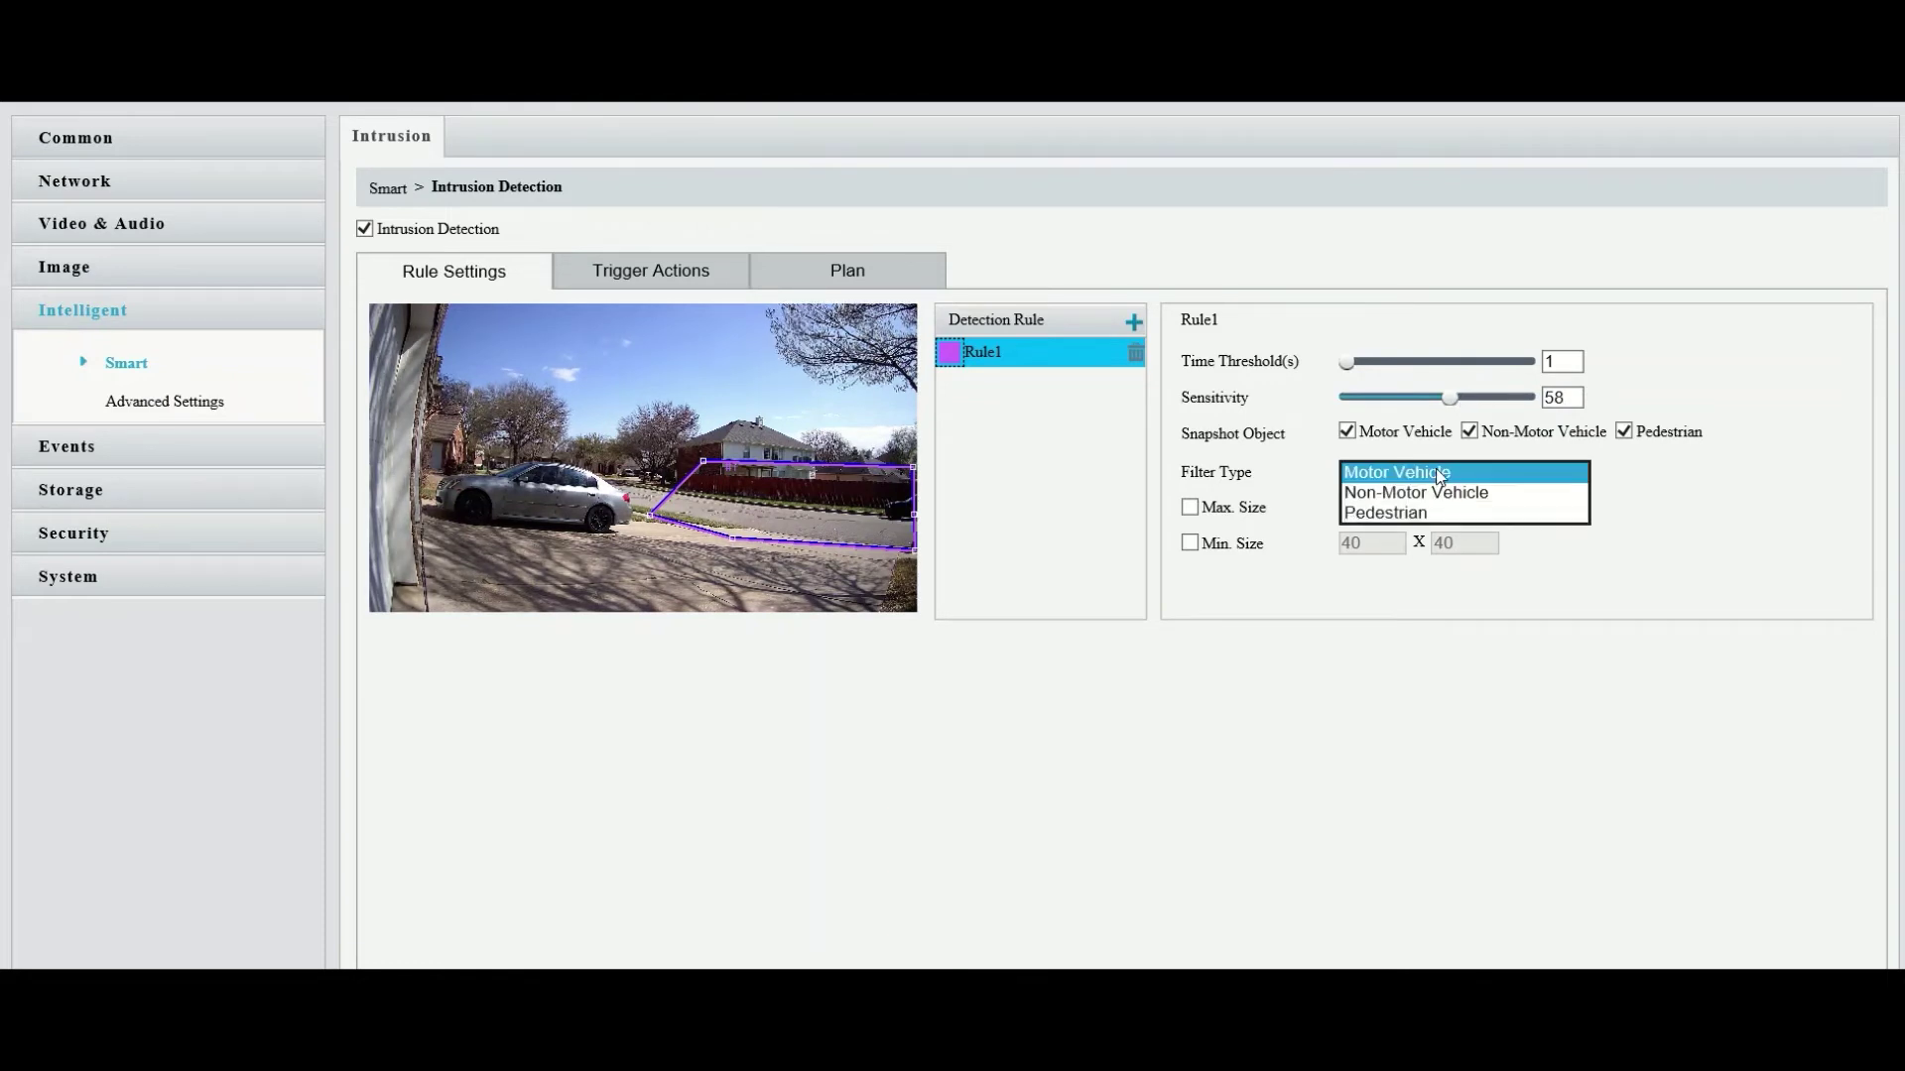
left_click(1440, 474)
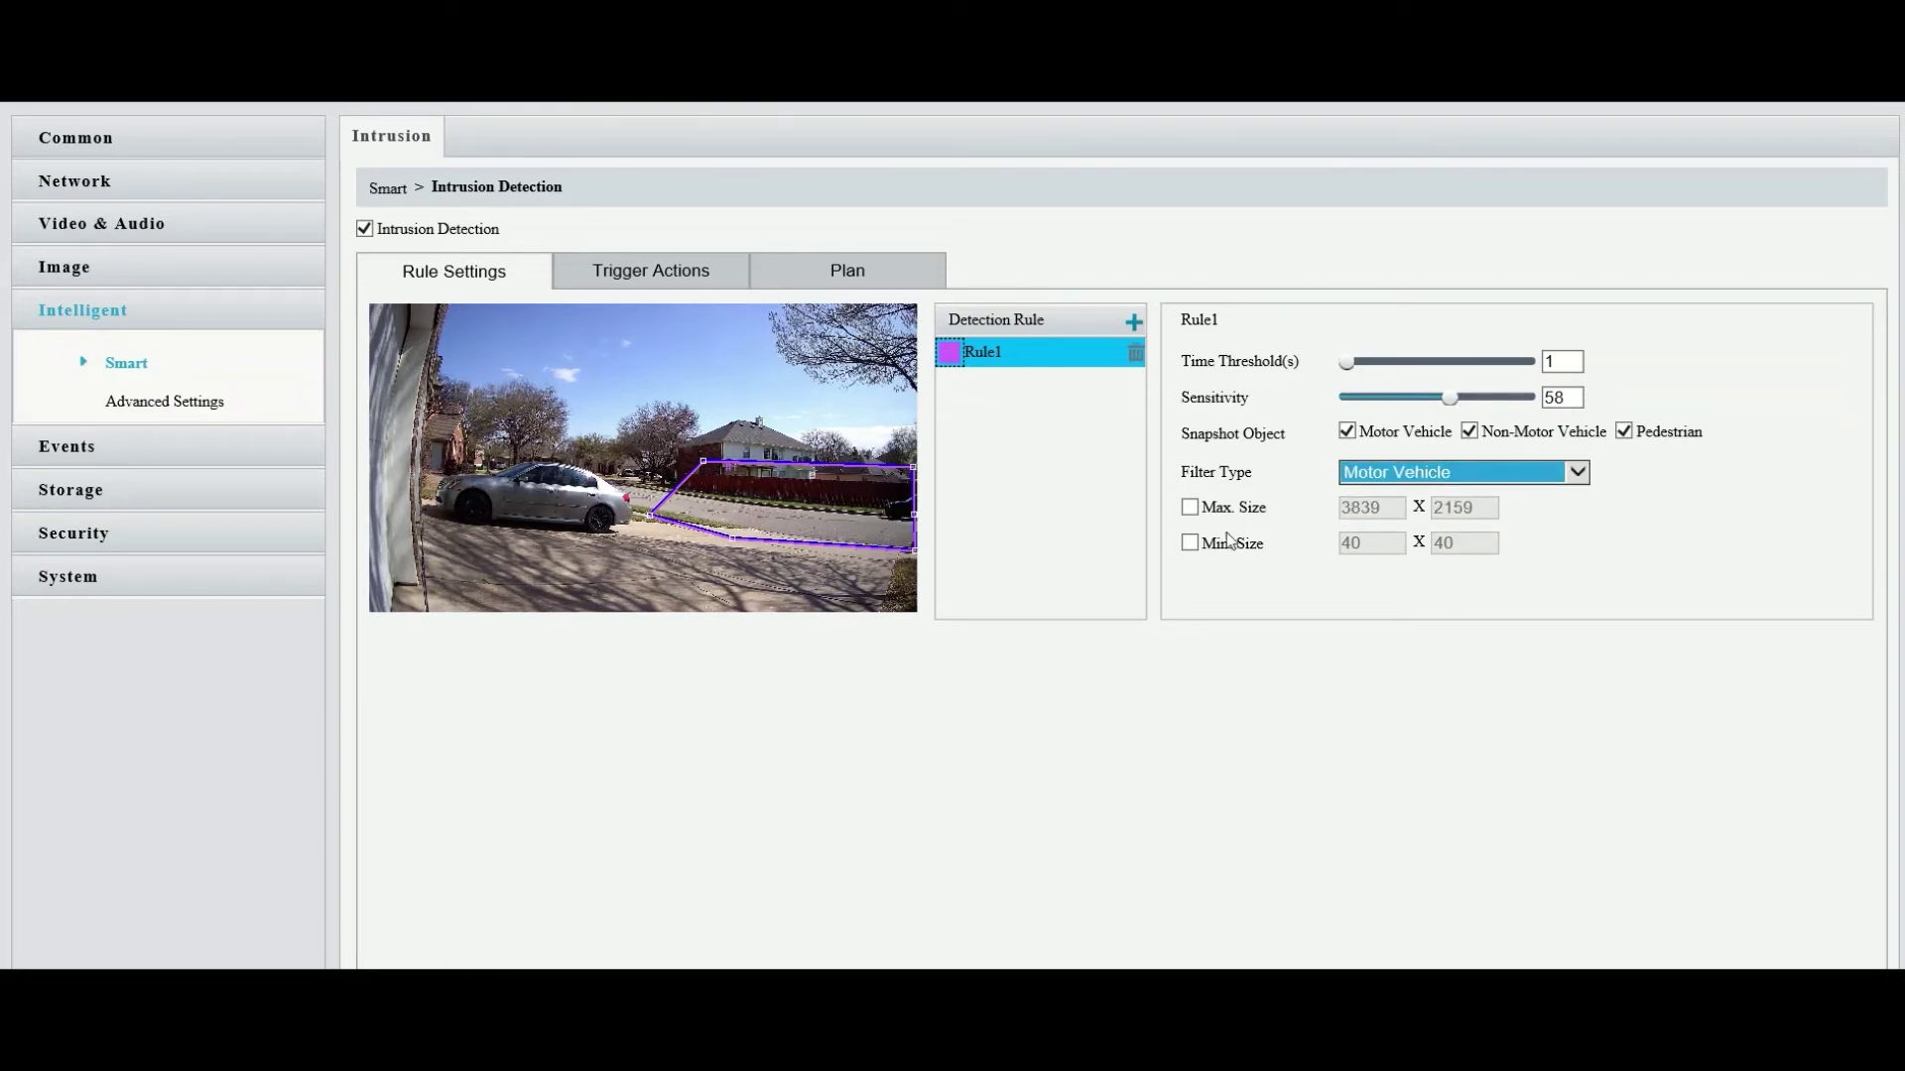
Set Max size to 3521x1905 and Min size to 494x374, then uncheck both limits.
left_click(1192, 508)
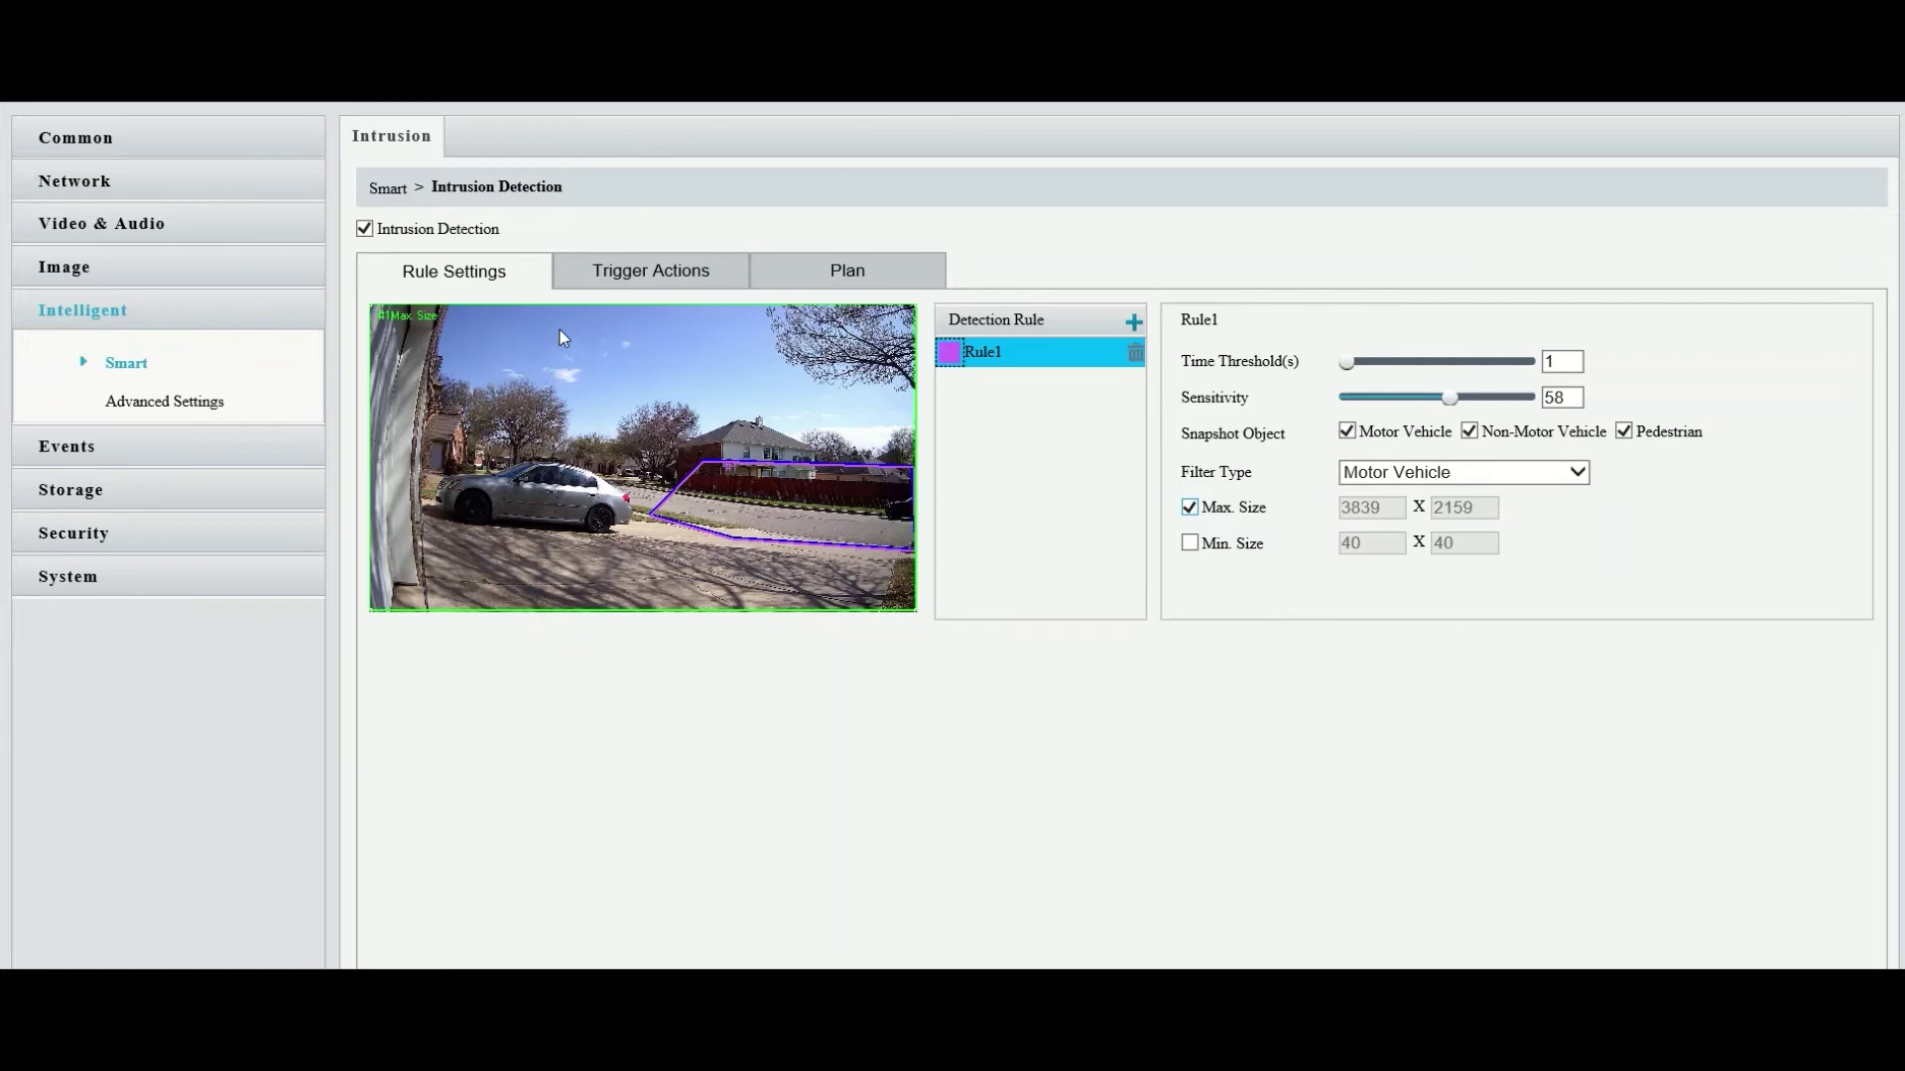
left_click_drag(367, 303, 414, 338)
left_click(1189, 544)
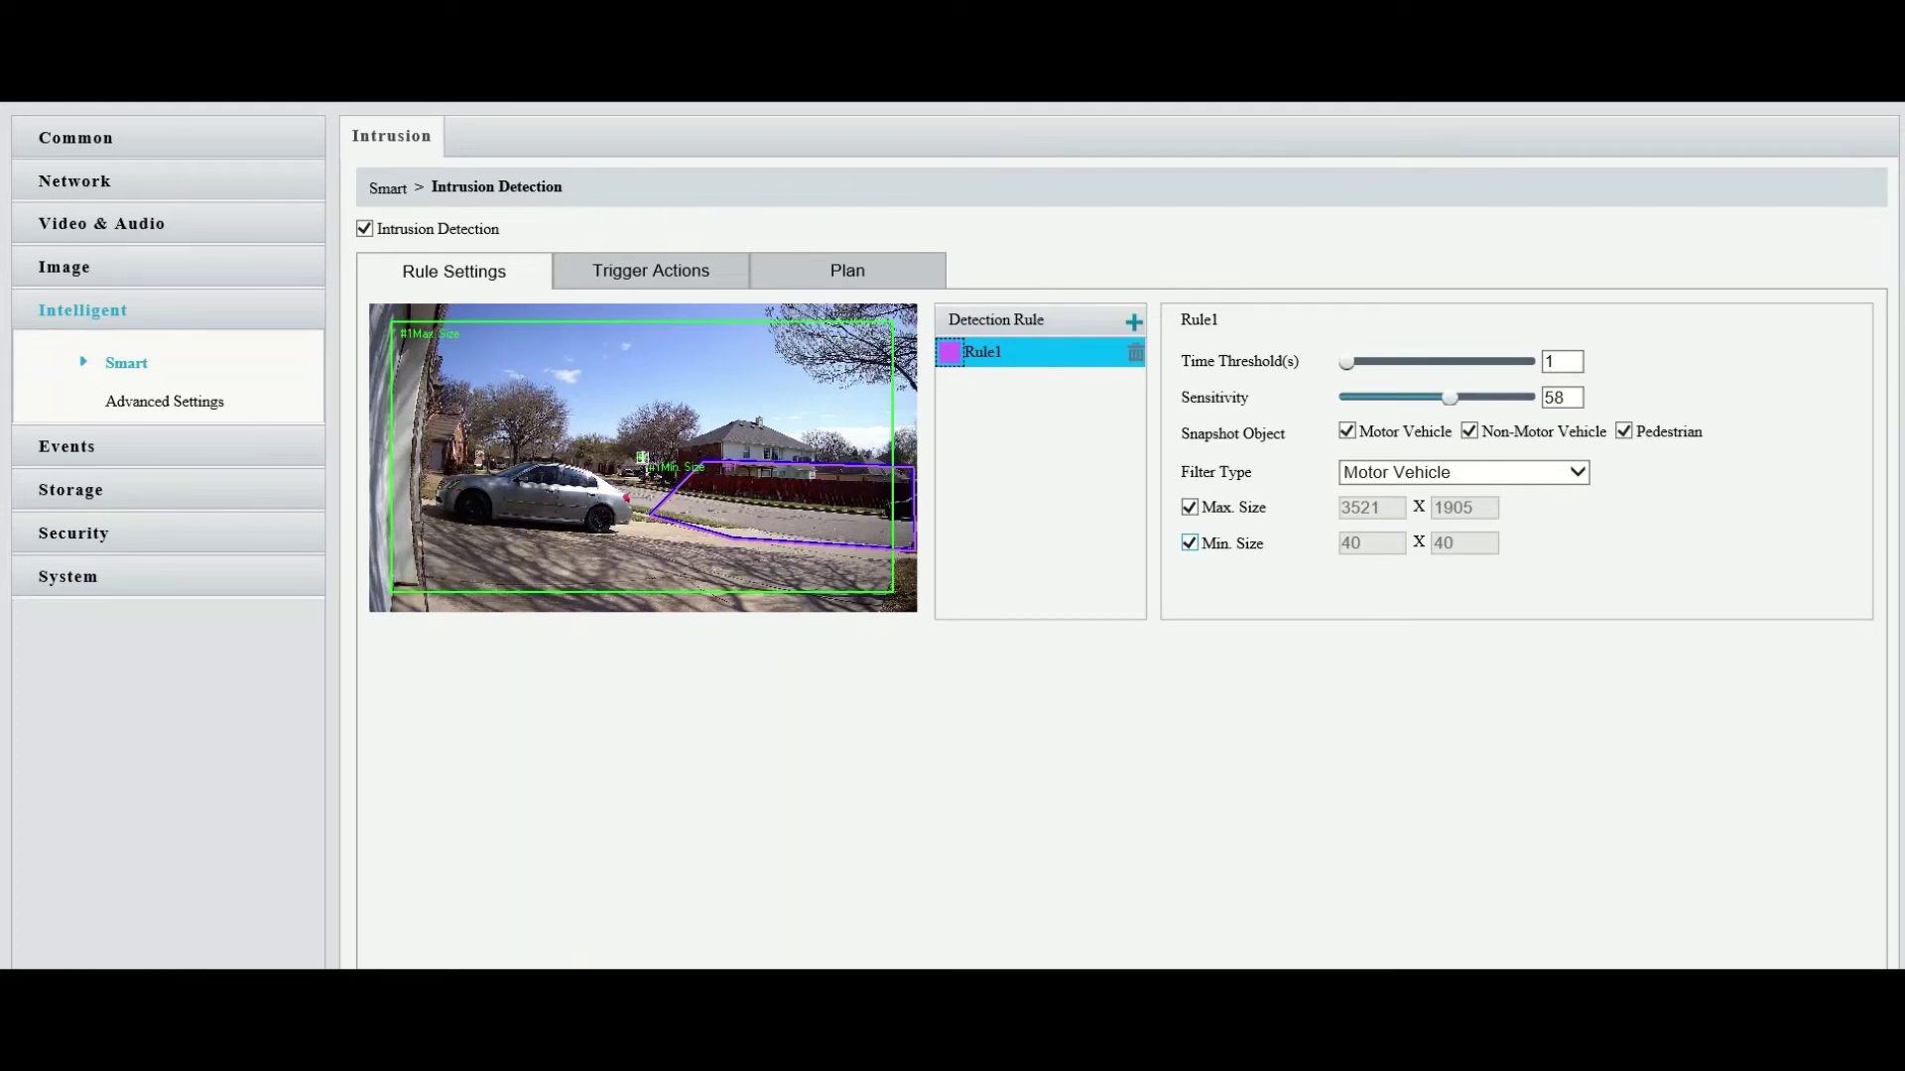
left_click_drag(648, 462, 709, 508)
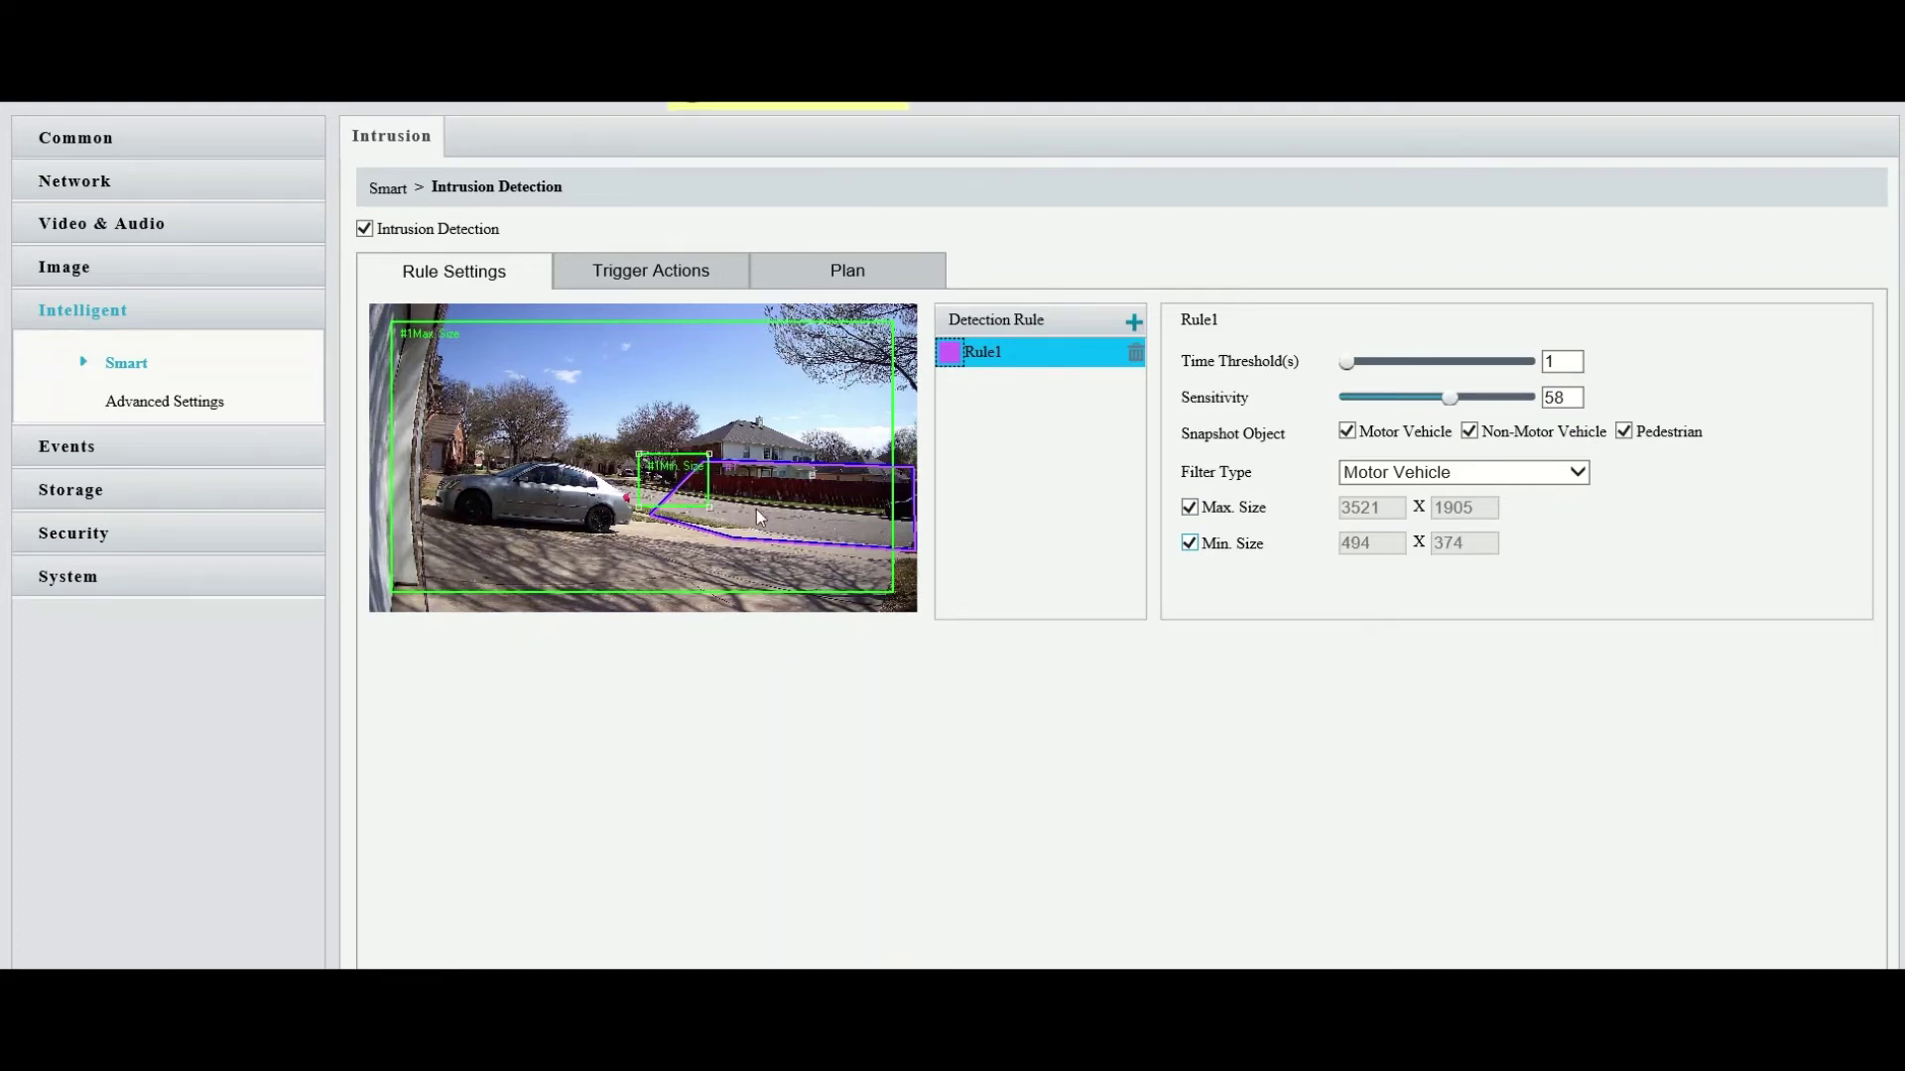
left_click(1188, 508)
left_click(1189, 543)
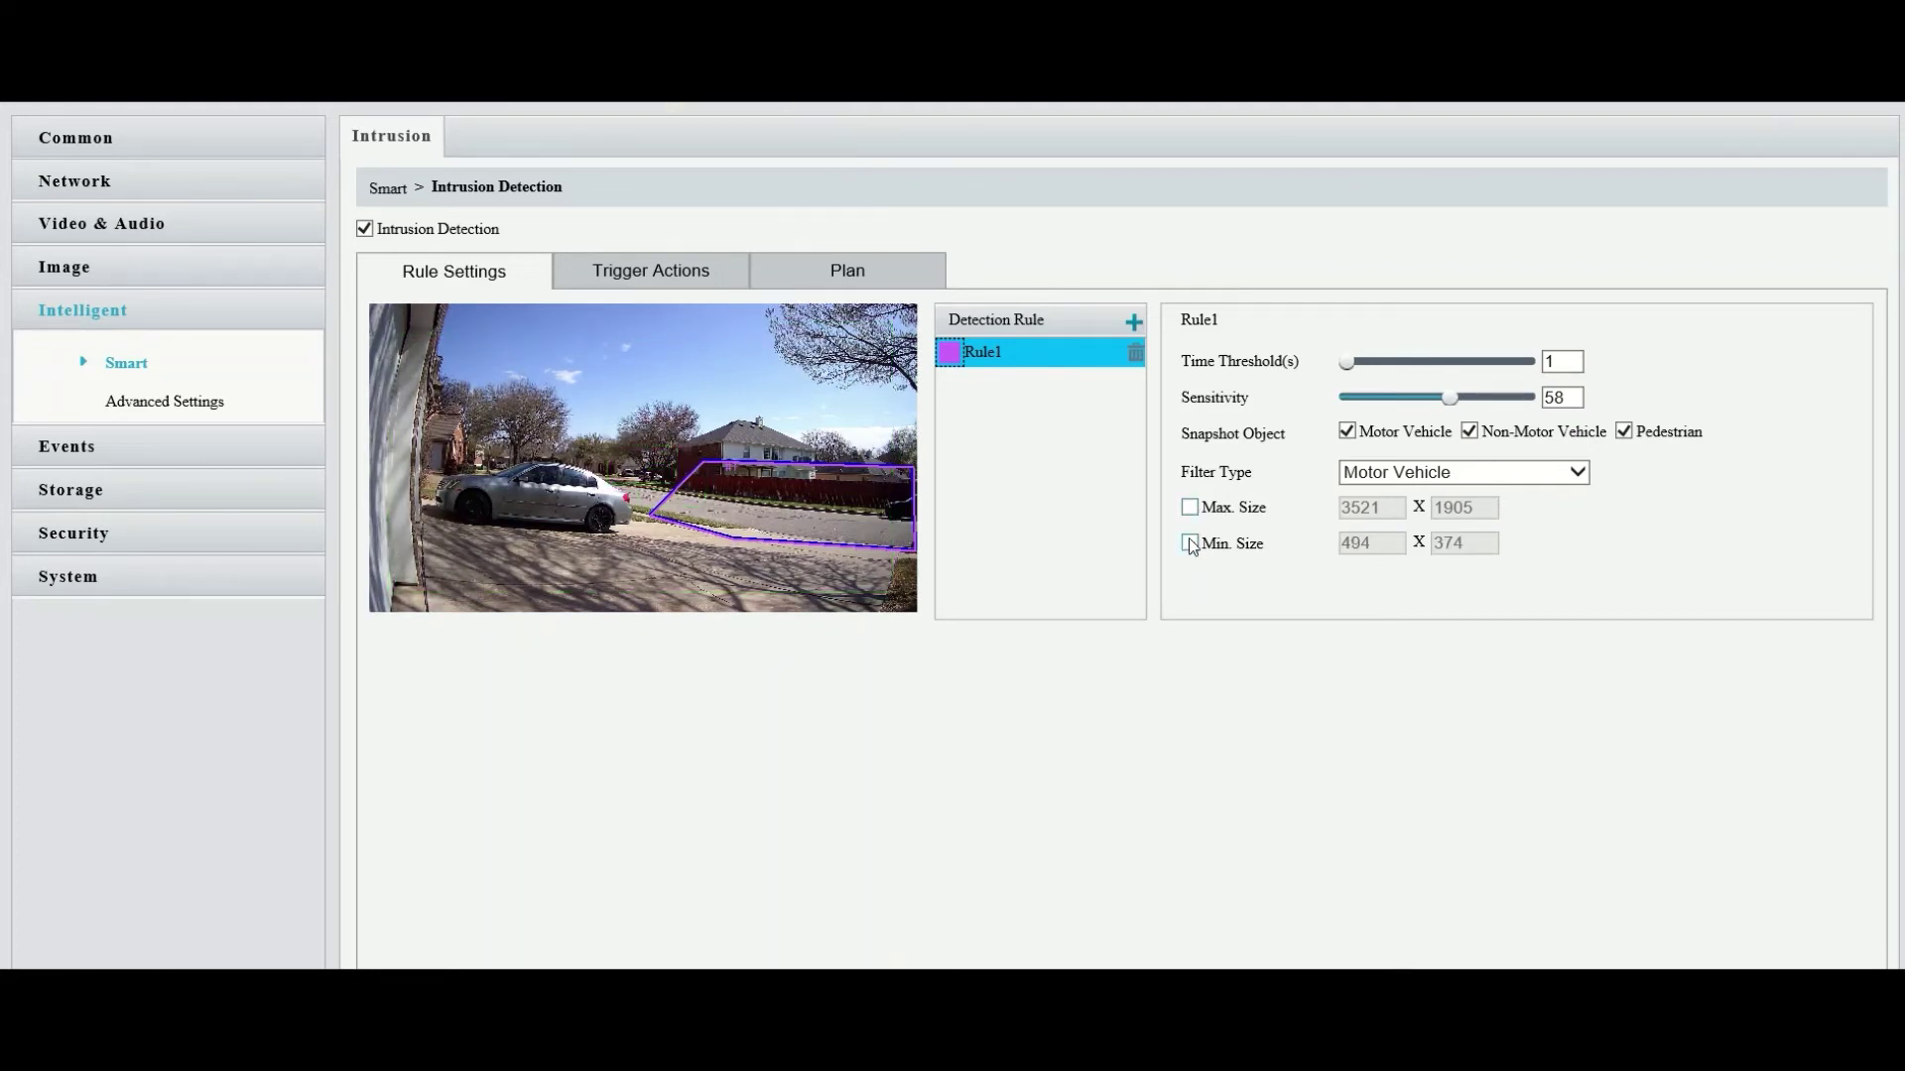
Save the intrusion alarm actions with audio clip 10 and go back to Rule Settings.
left_click(713, 293)
left_click(790, 409)
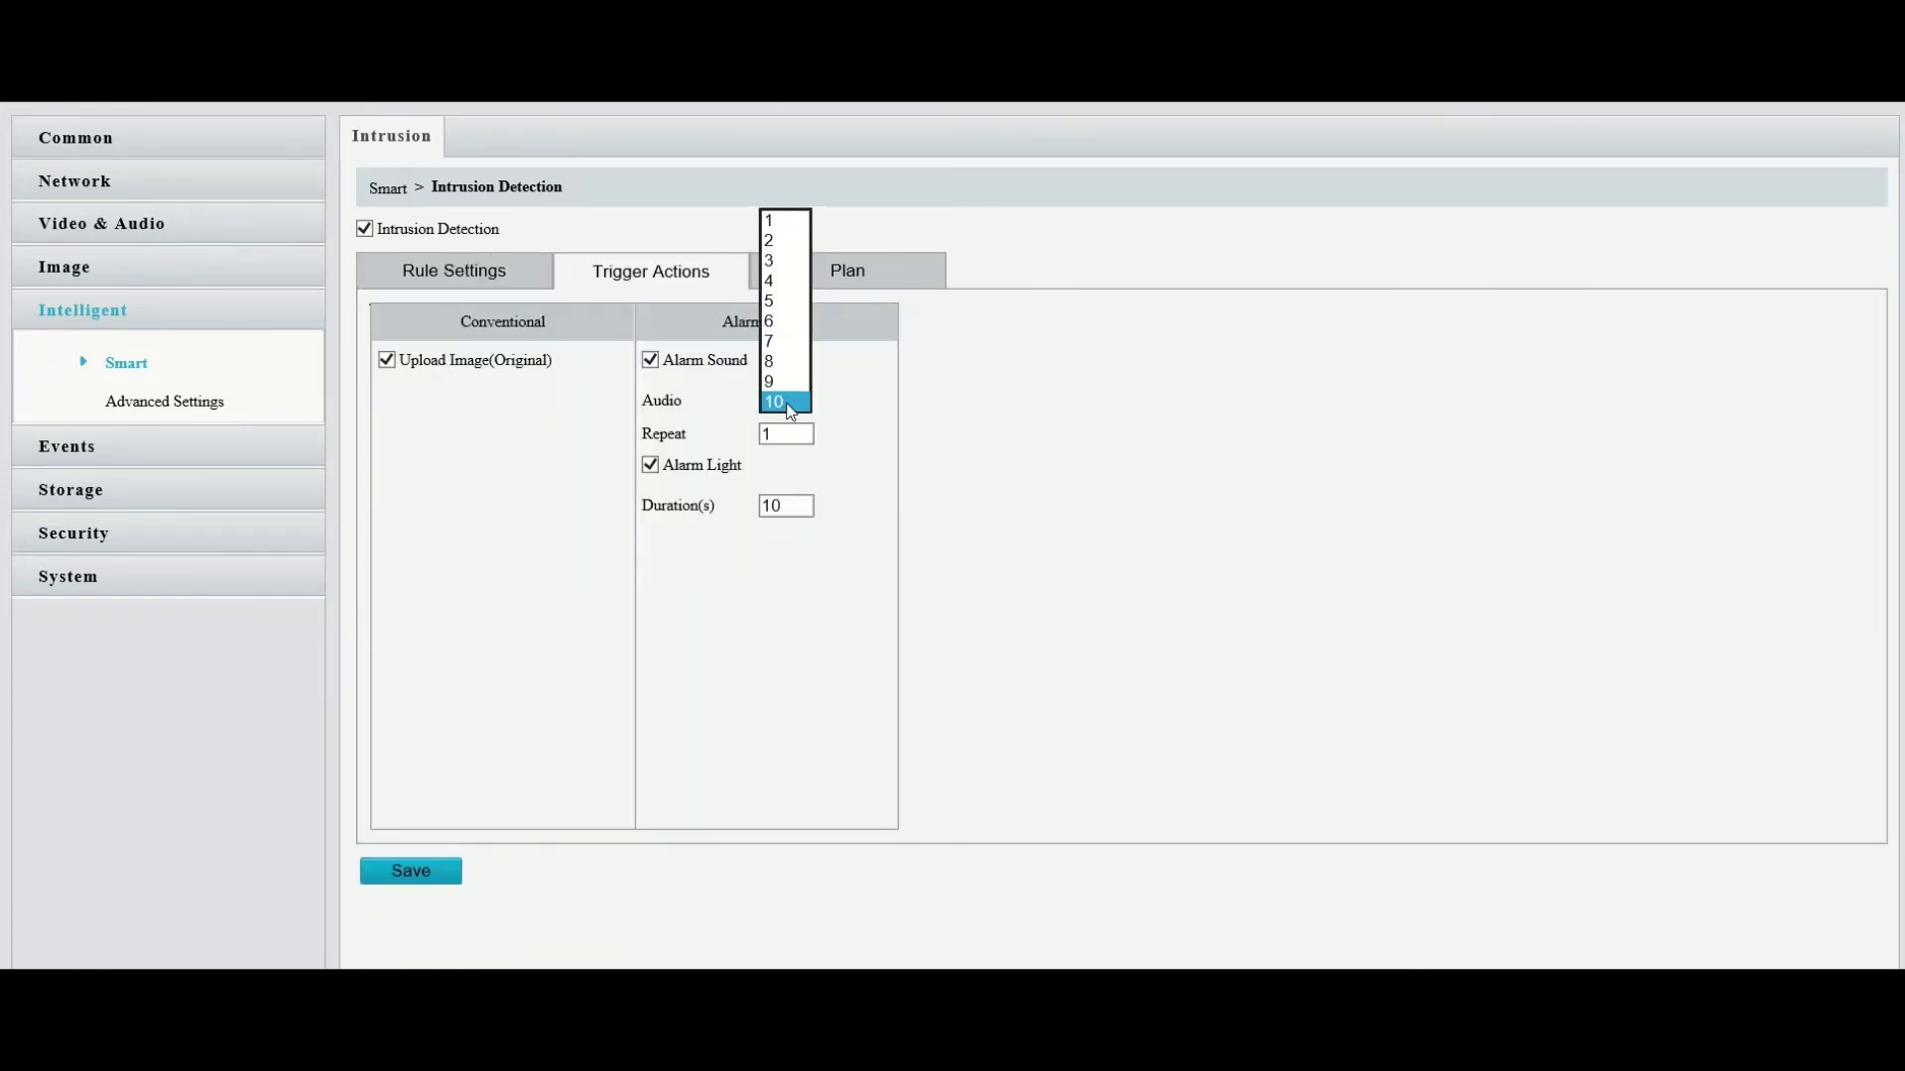
left_click(791, 402)
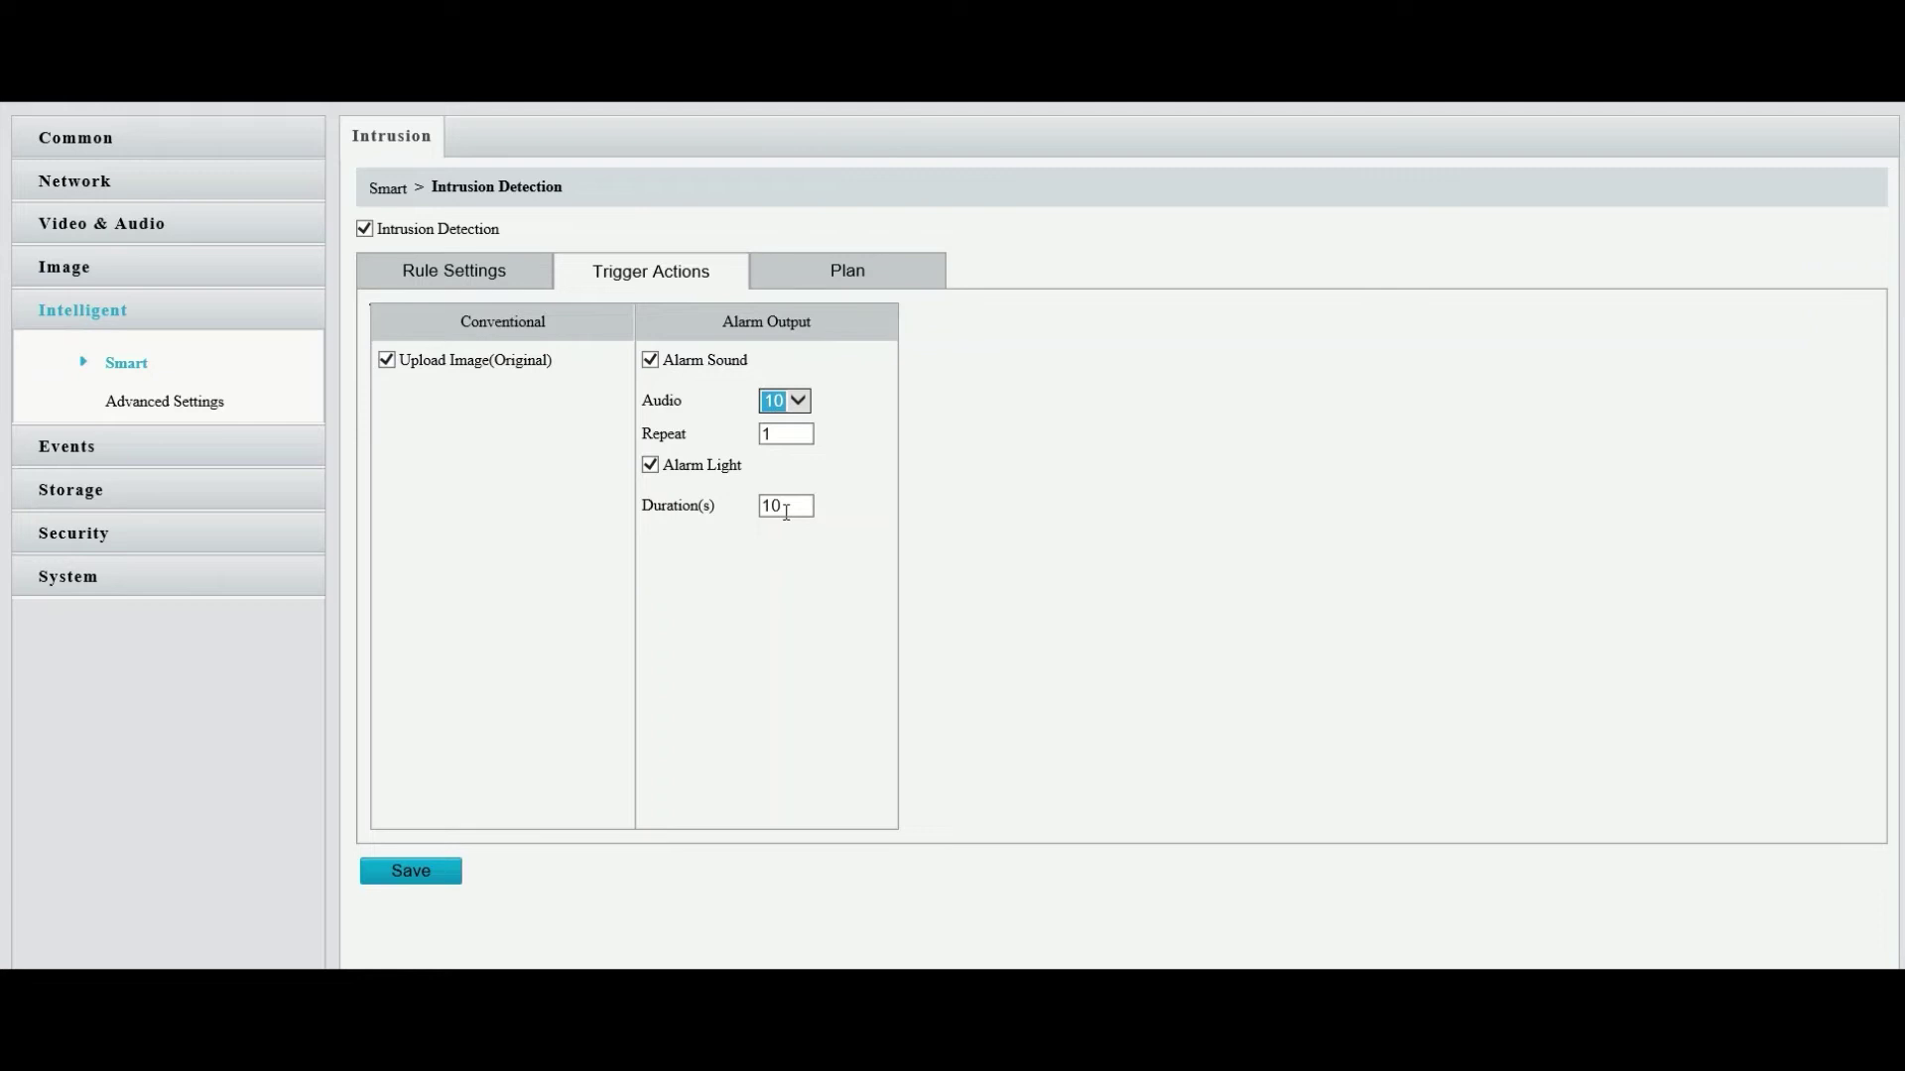
left_click(394, 874)
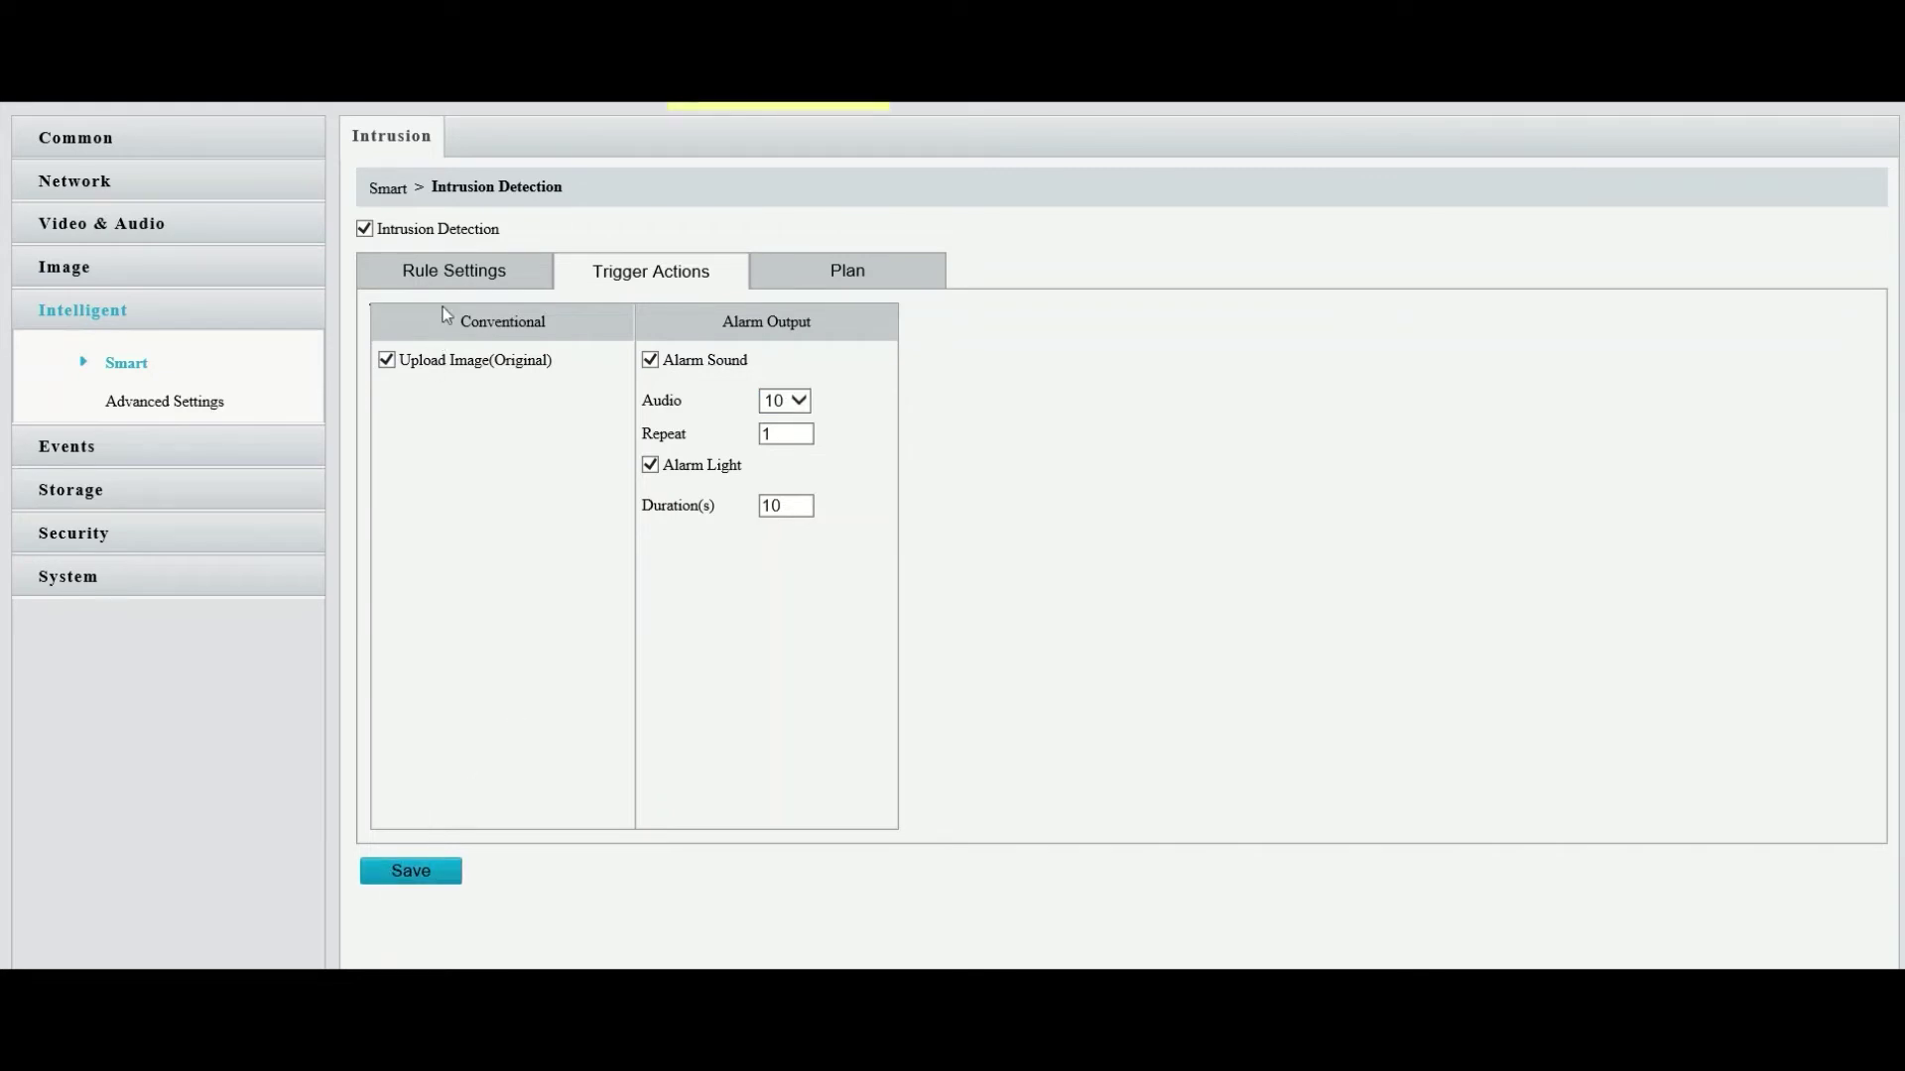
left_click(450, 278)
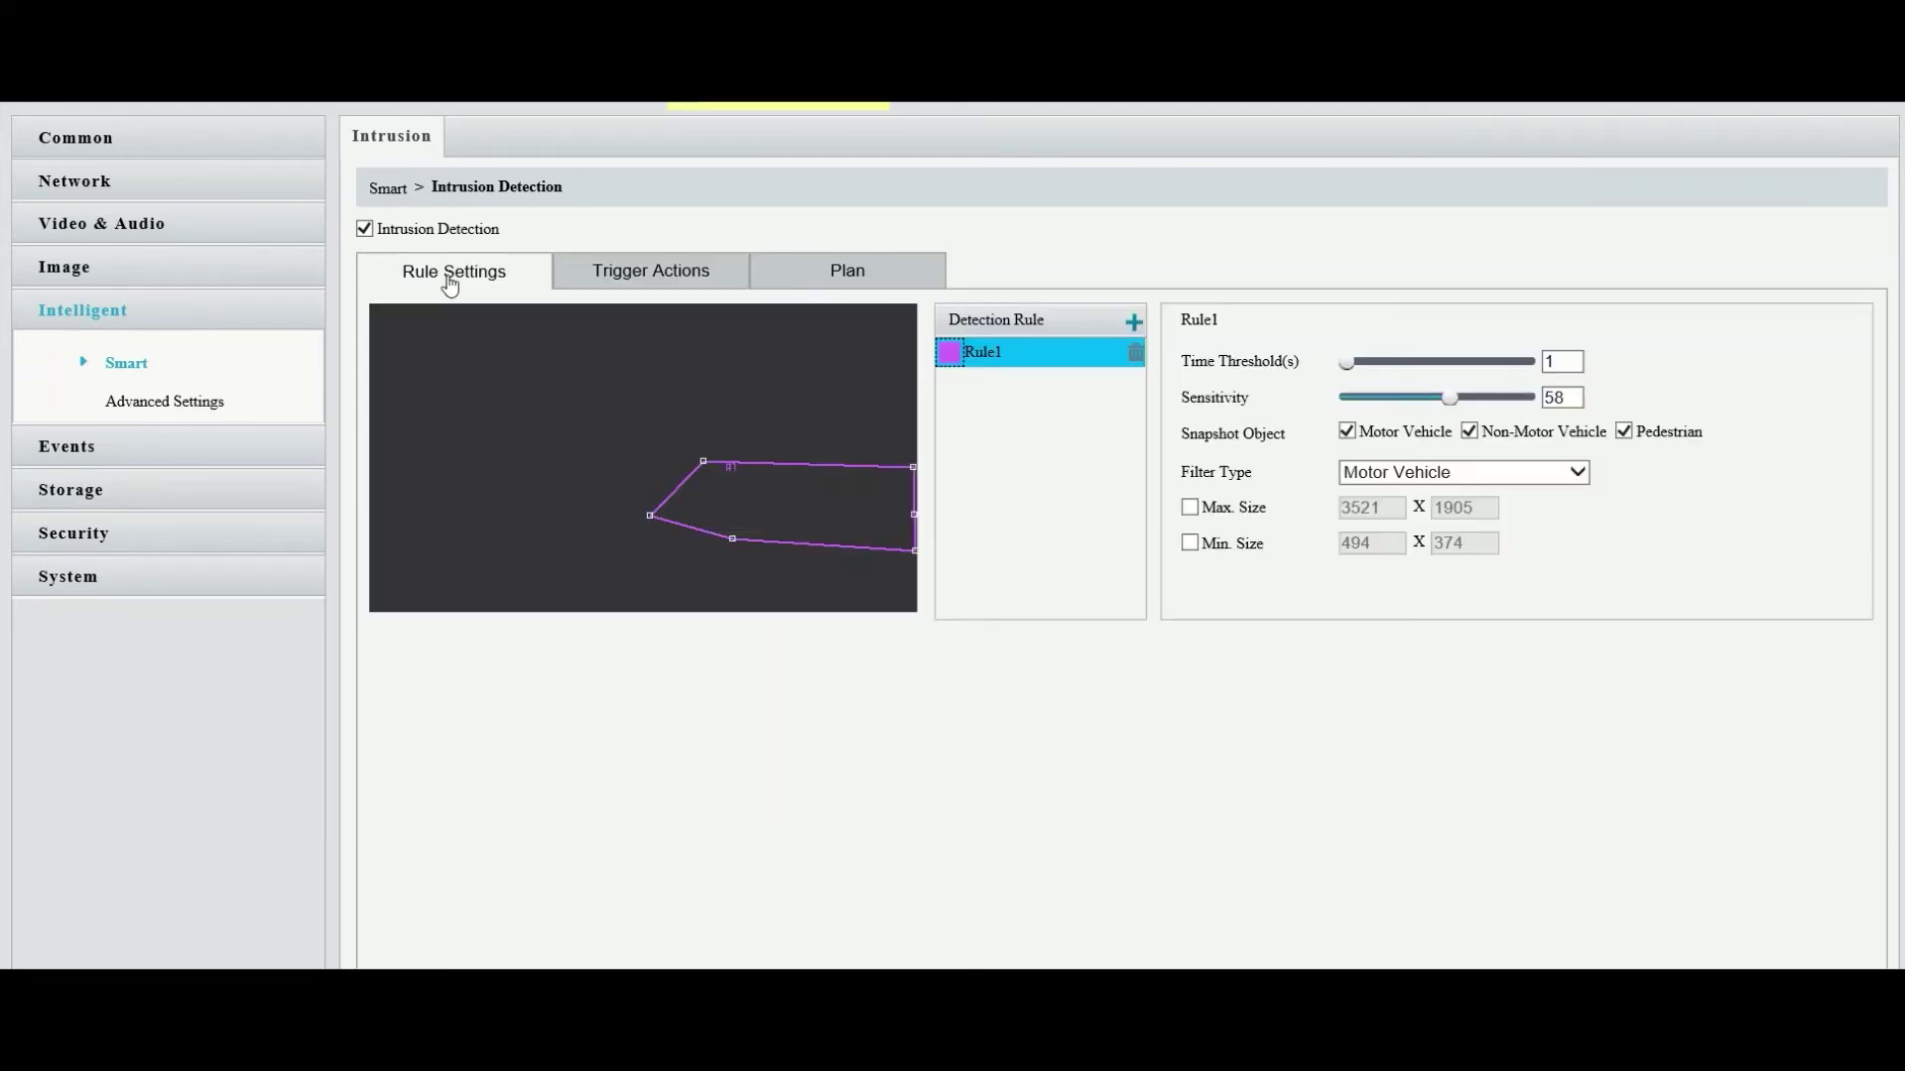